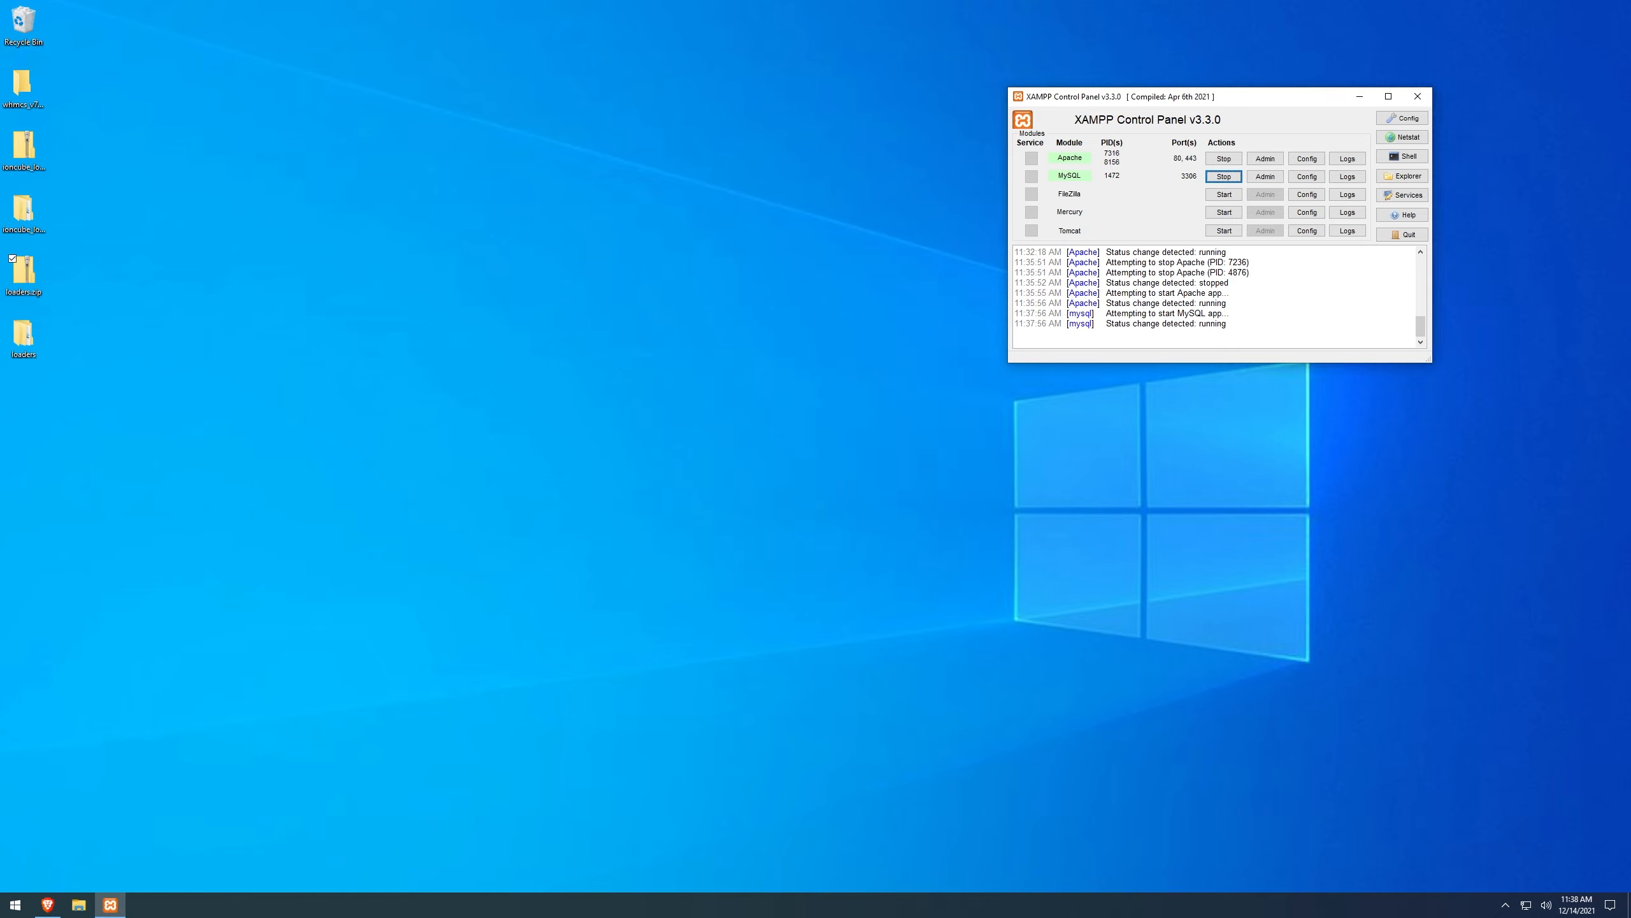
# Open phpMyAdmin from the MySQL row's Admin button with Apache and MySQL running.
pyautogui.click(1272, 177)
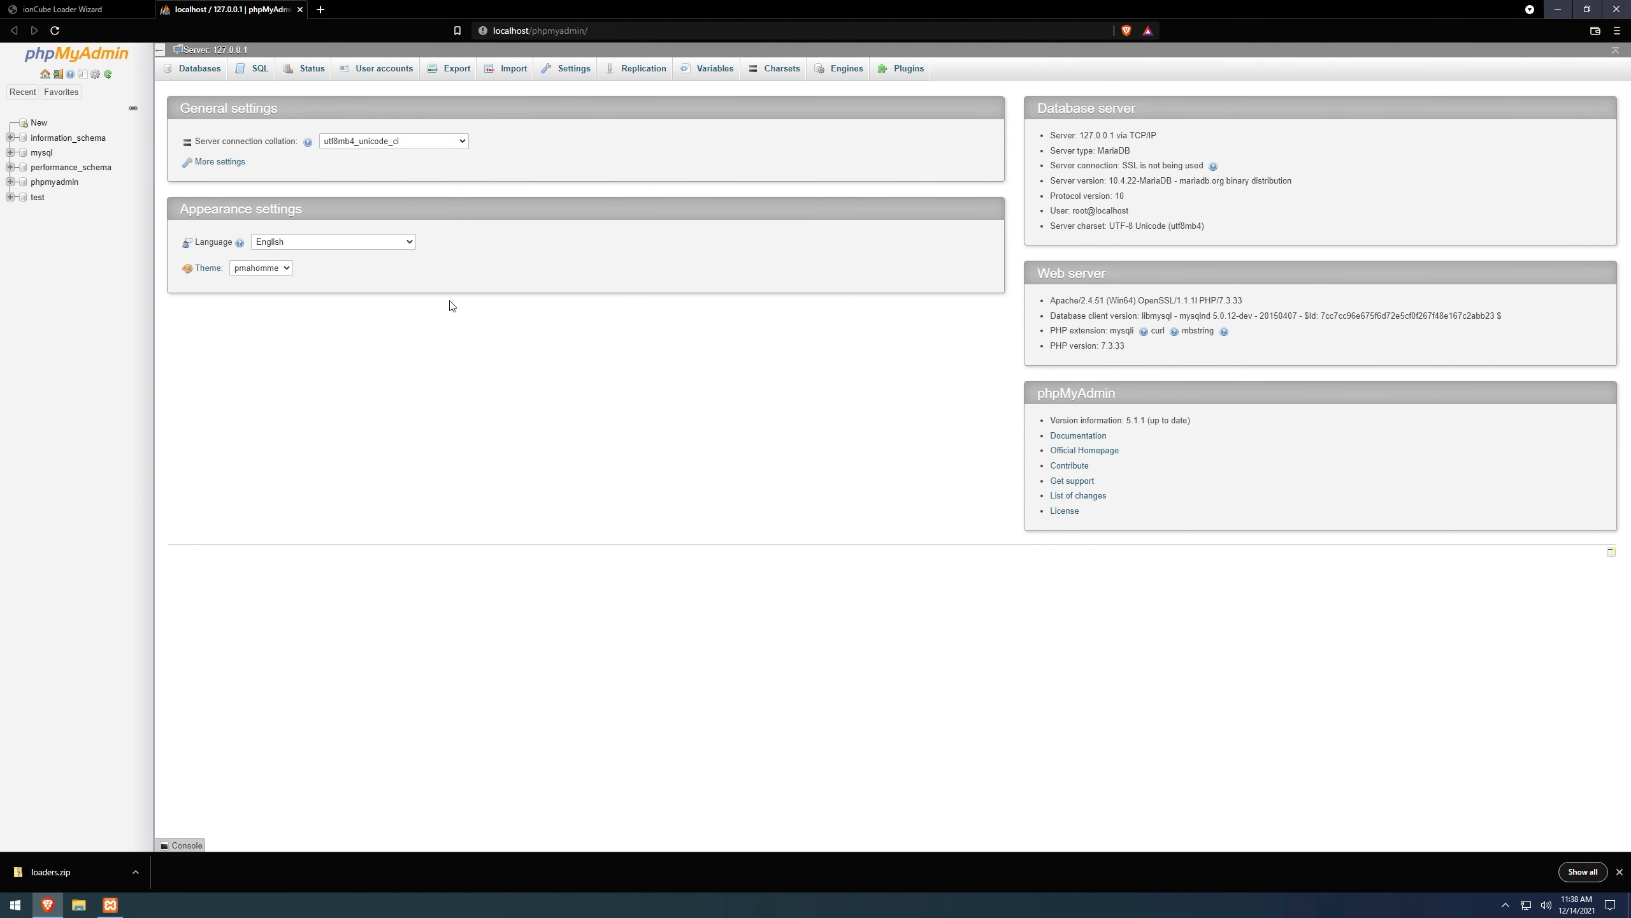
# Create a new empty database named whmcs in phpMyAdmin.
pyautogui.click(39, 124)
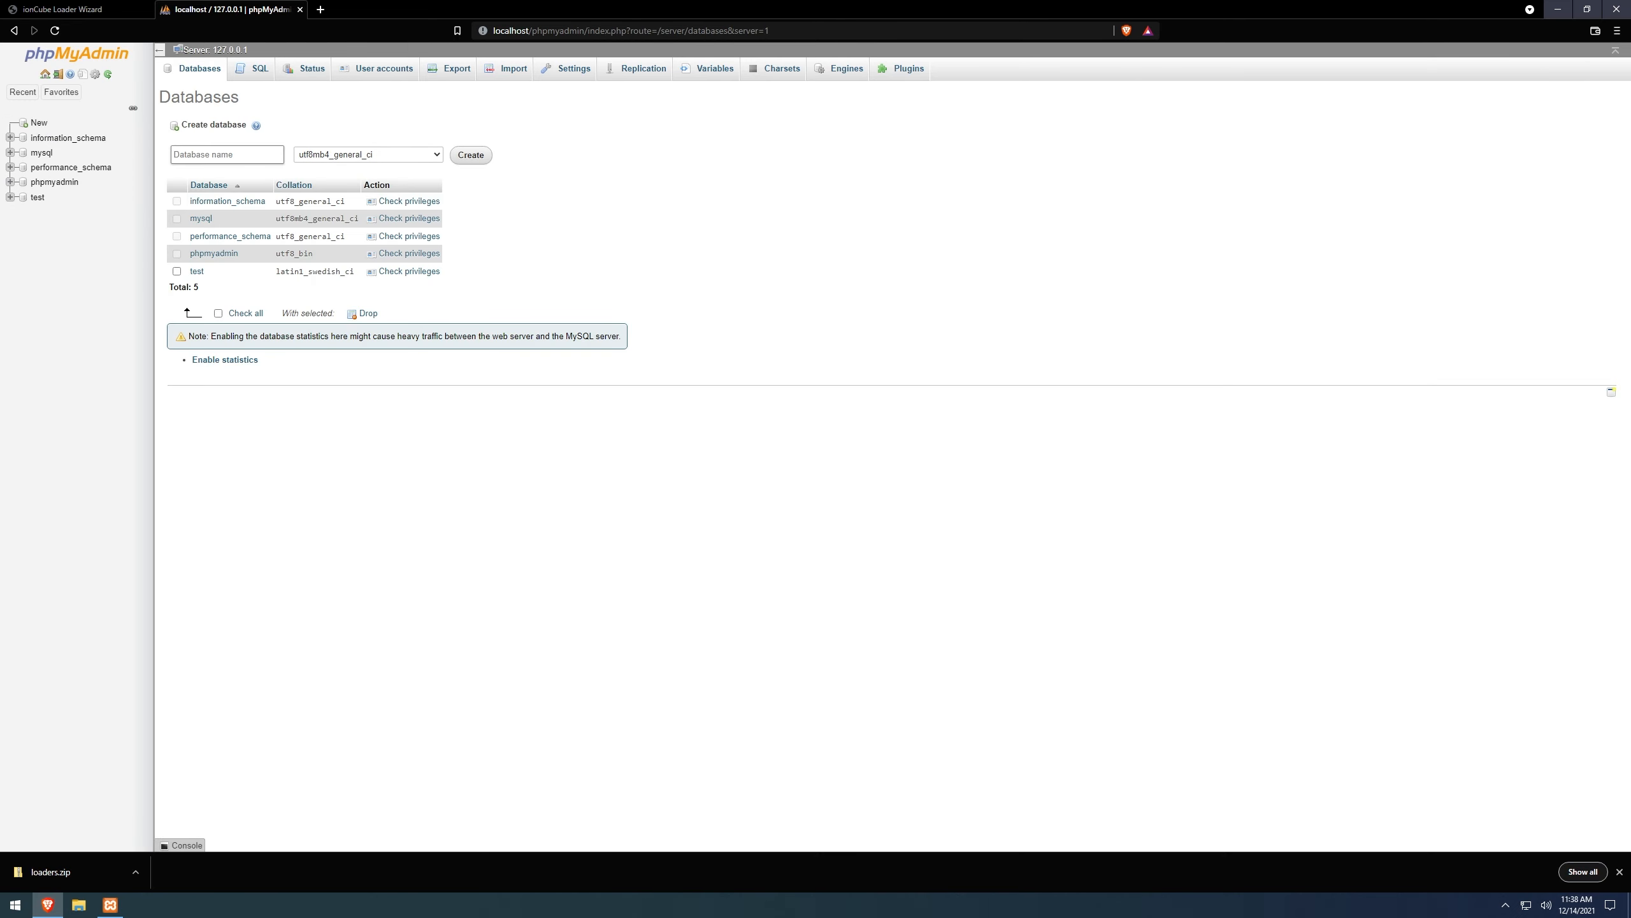
pyautogui.write('whmcs')
pyautogui.click(468, 154)
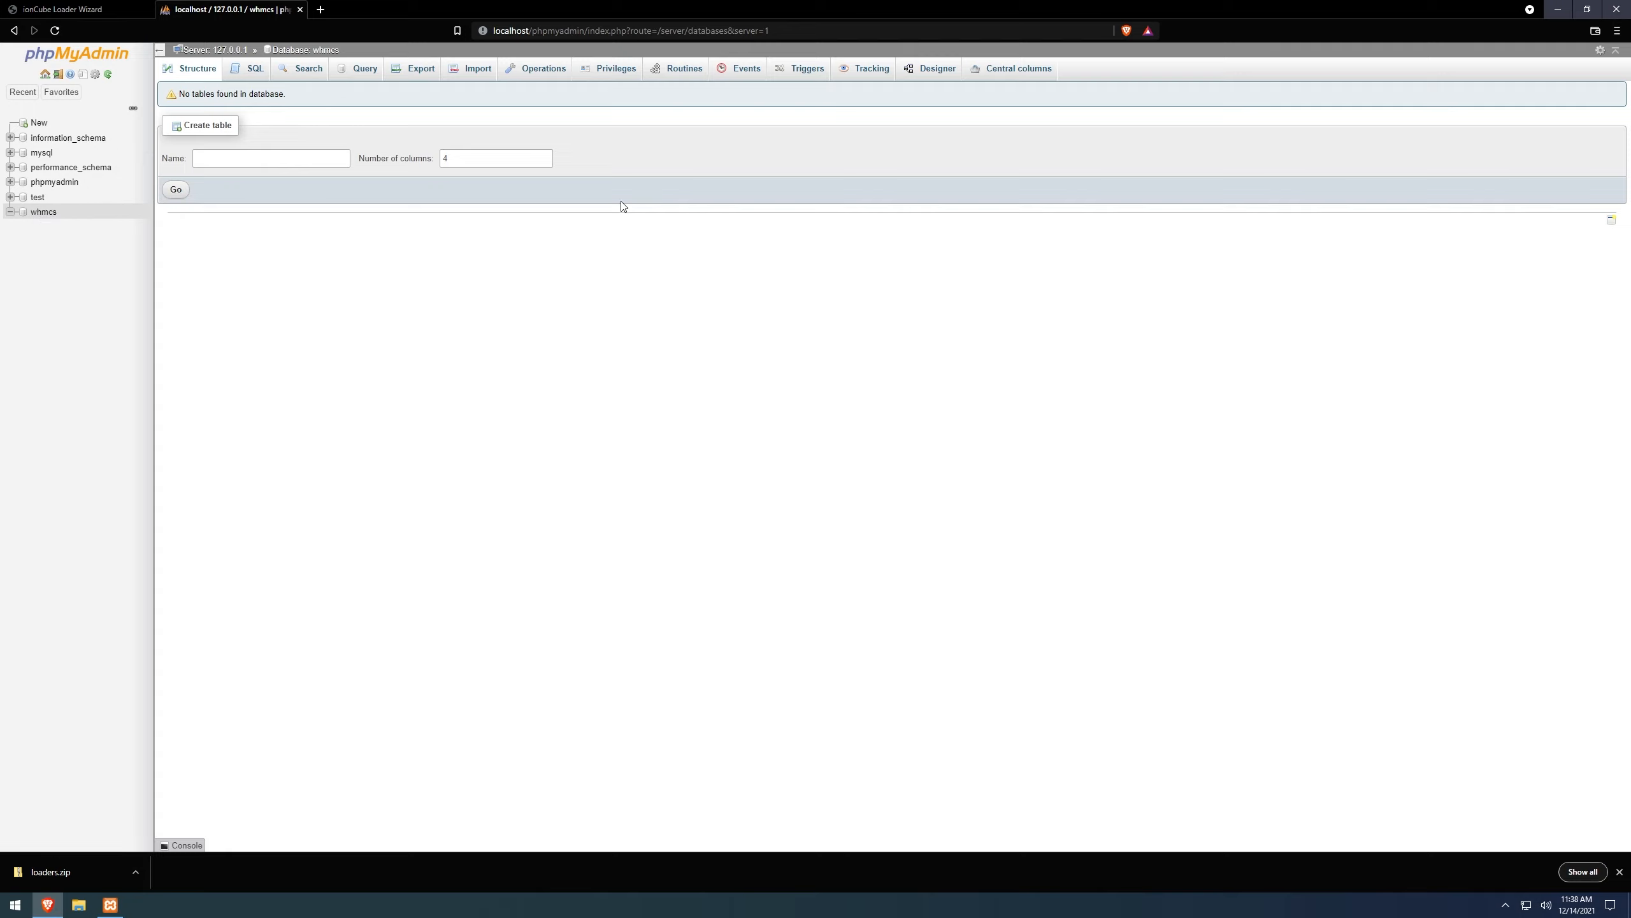
# From whmcs Privileges, add user admin on host Local with a password and all global privileges.
pyautogui.click(620, 74)
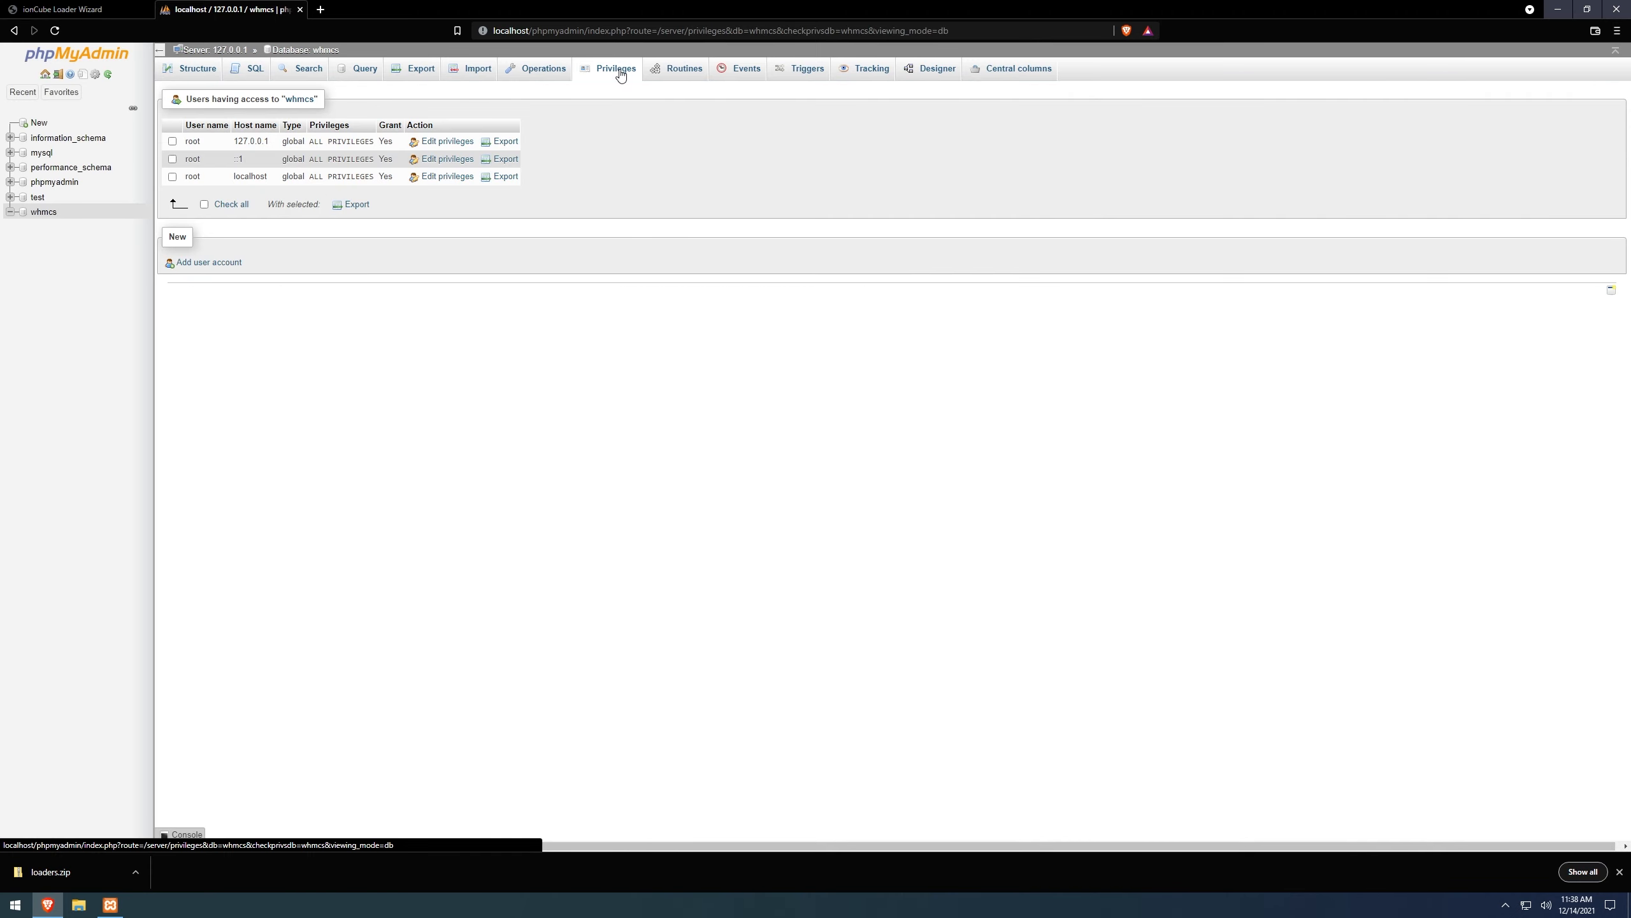
pyautogui.click(199, 263)
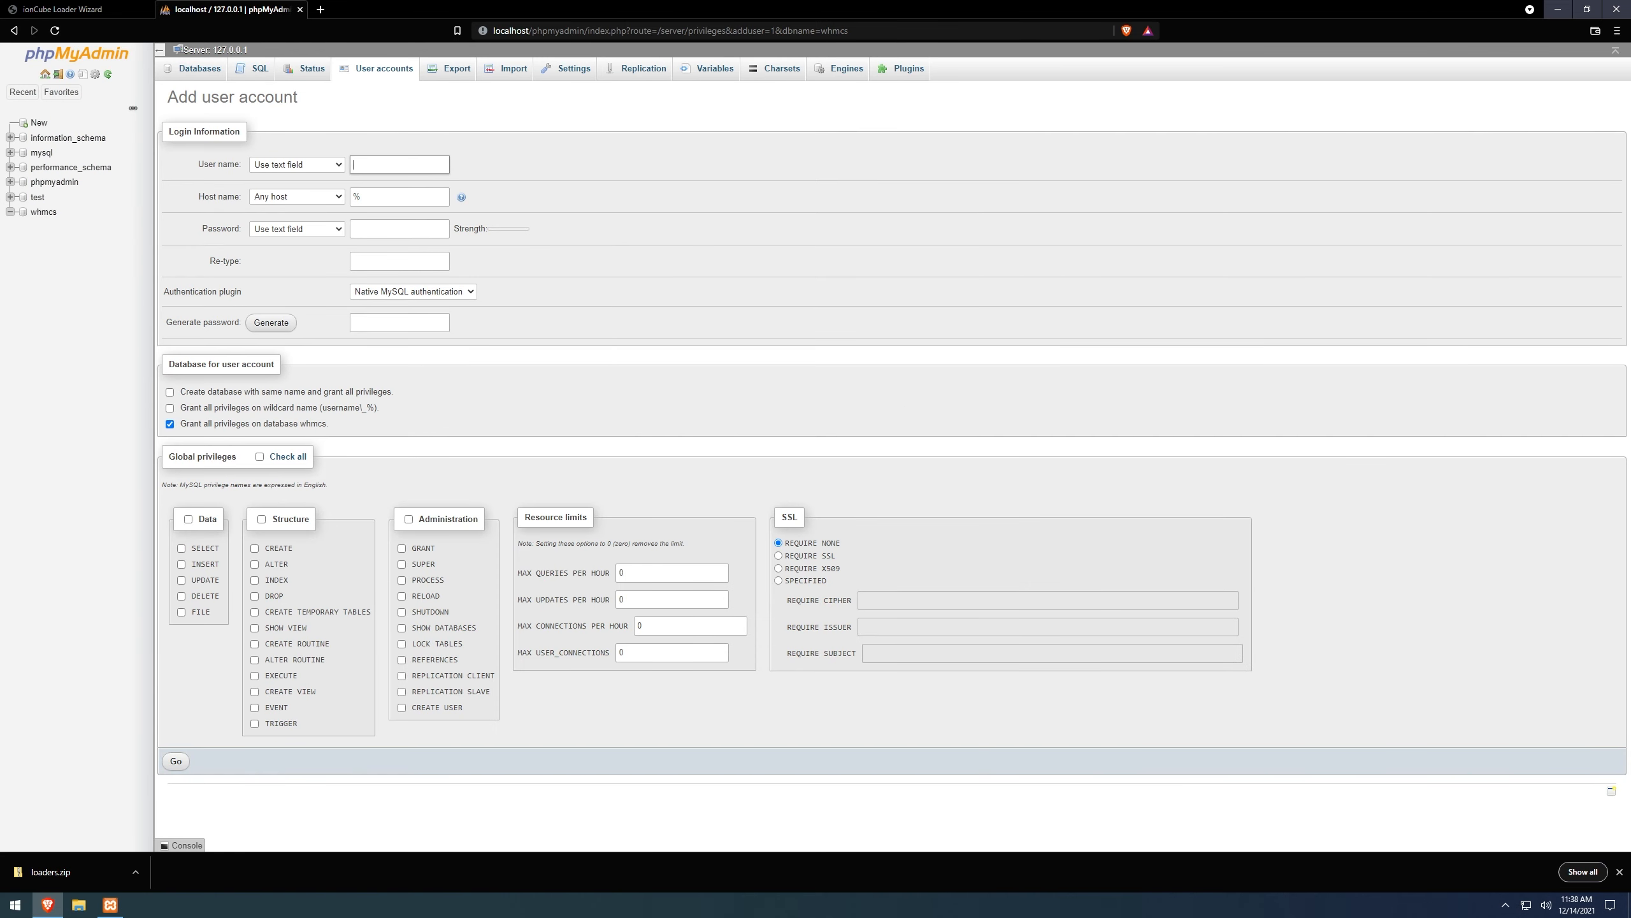
pyautogui.write('admin')
pyautogui.click(337, 200)
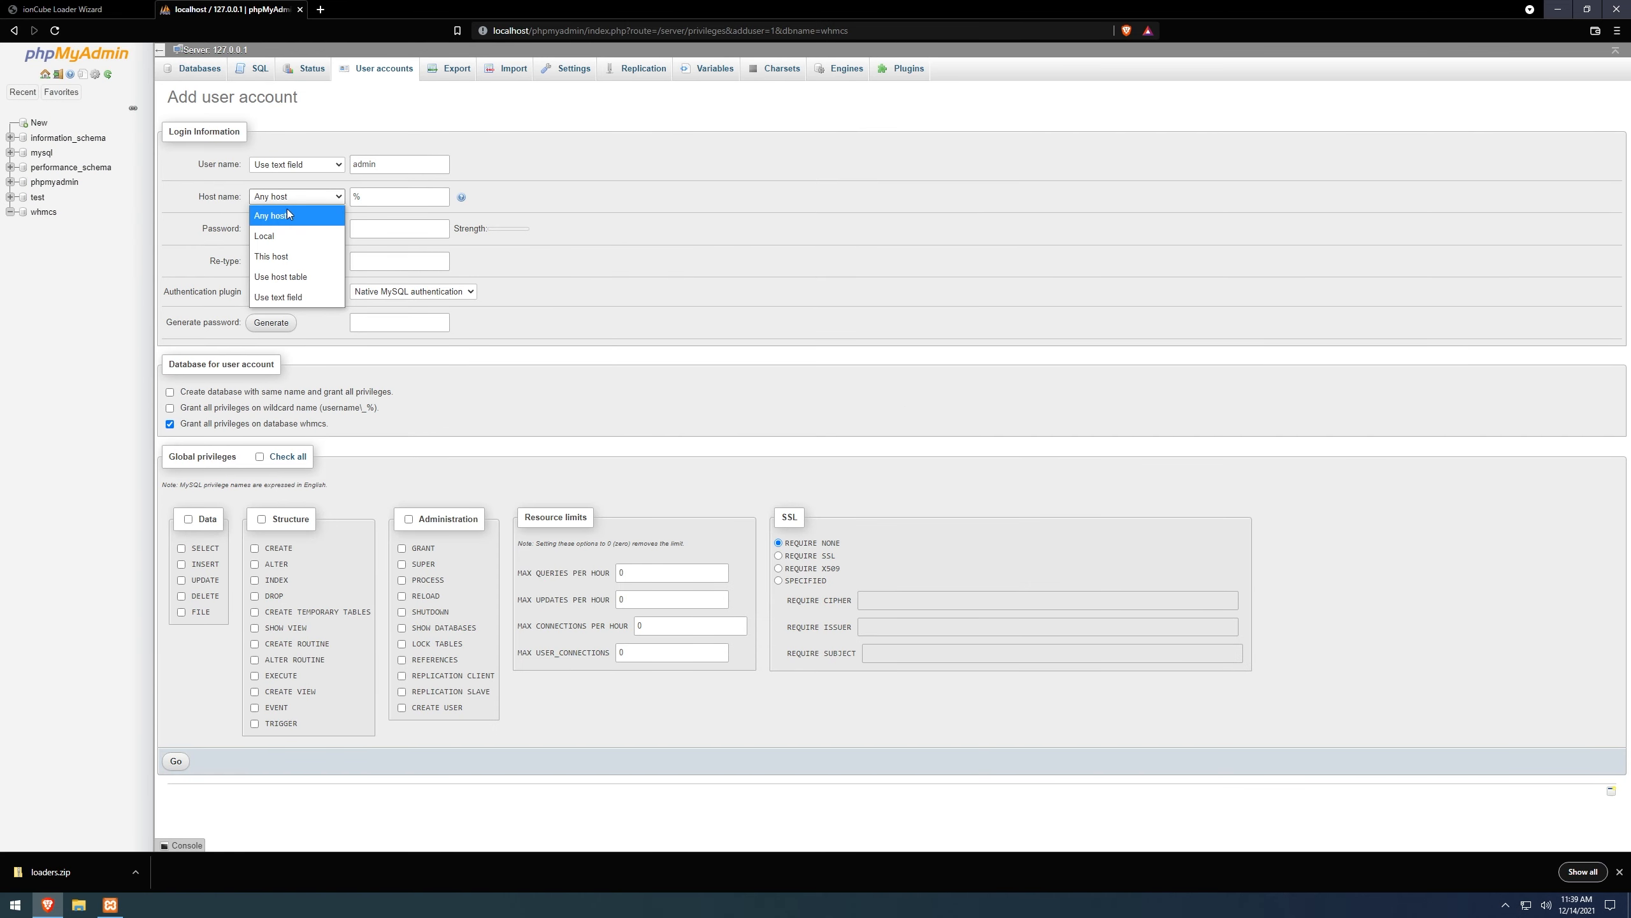
pyautogui.click(302, 236)
pyautogui.write('•••••••••')
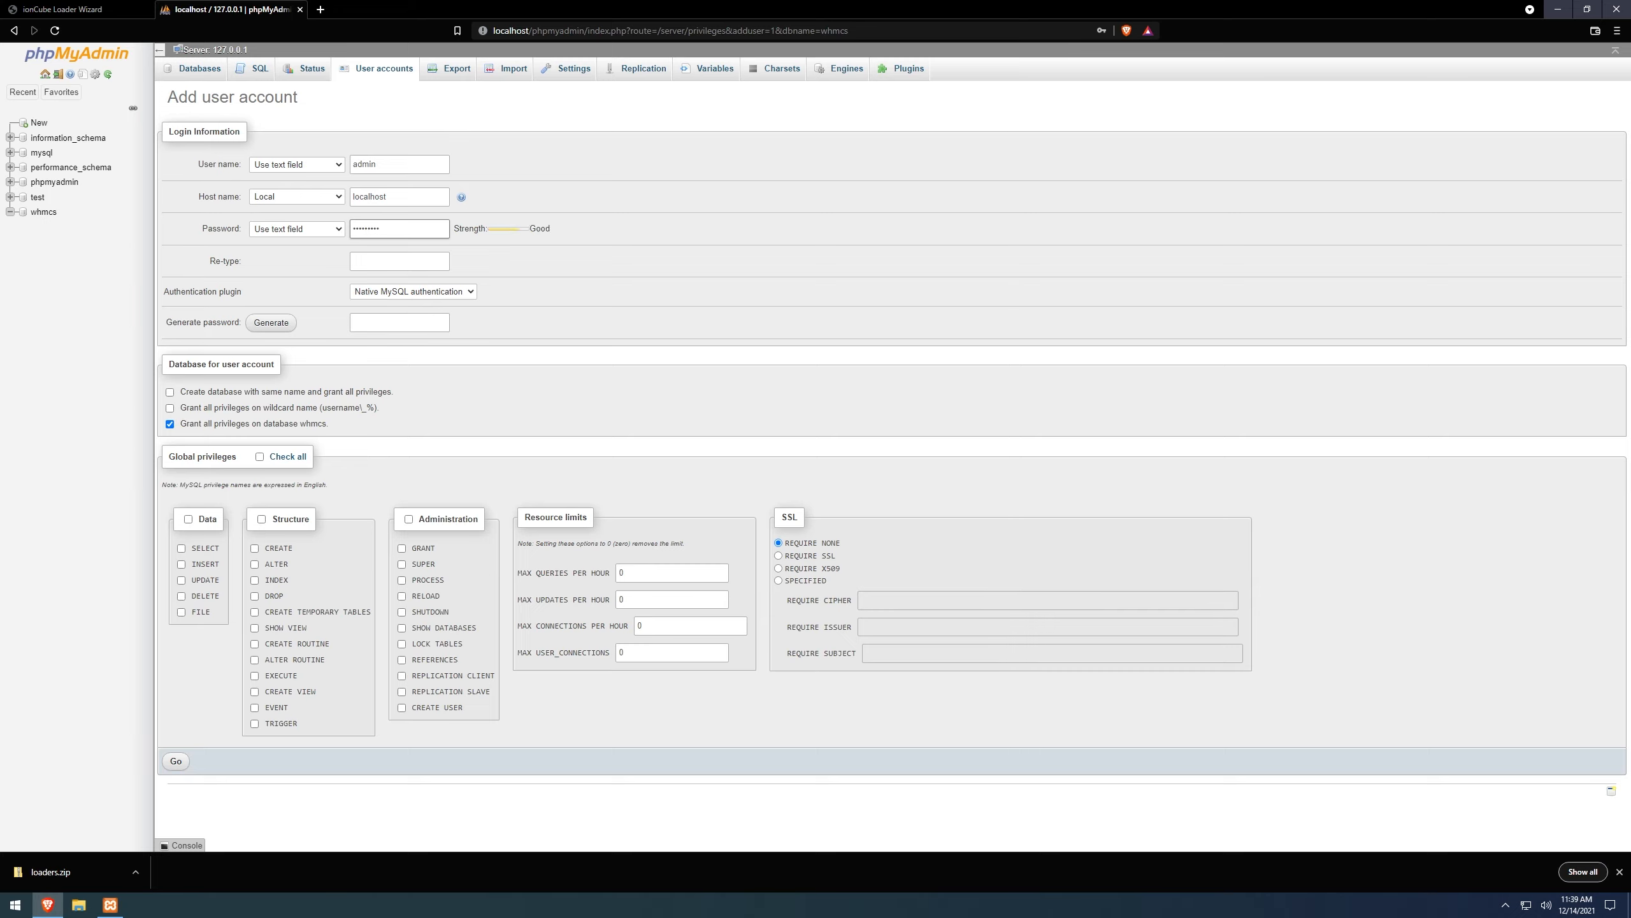
pyautogui.click(410, 262)
pyautogui.click(290, 457)
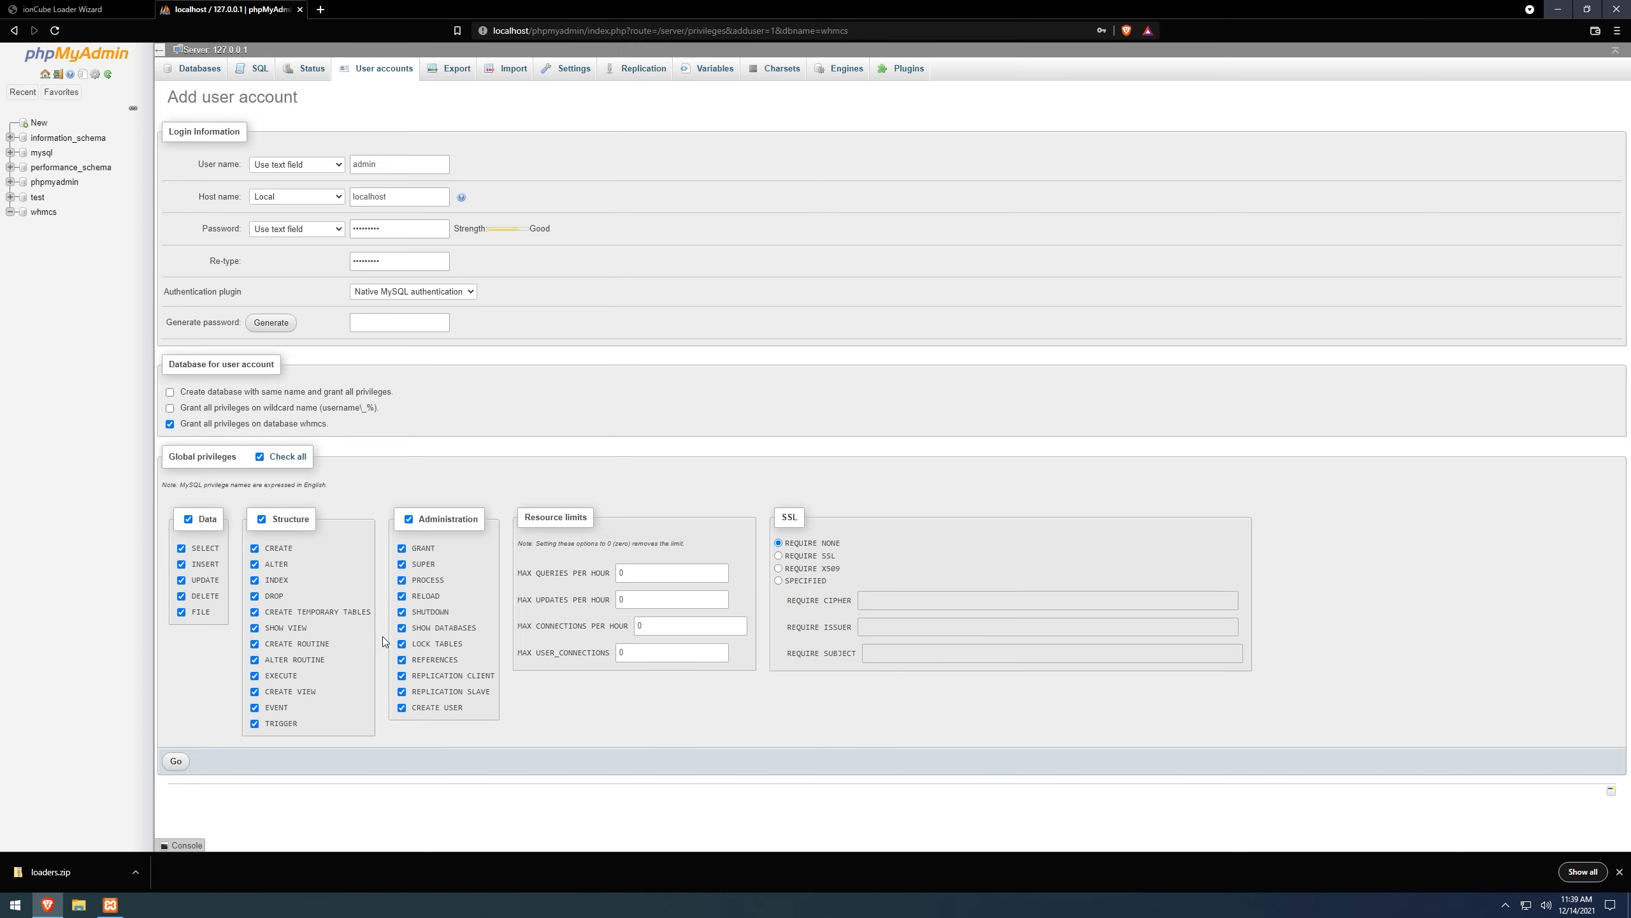
pyautogui.click(175, 762)
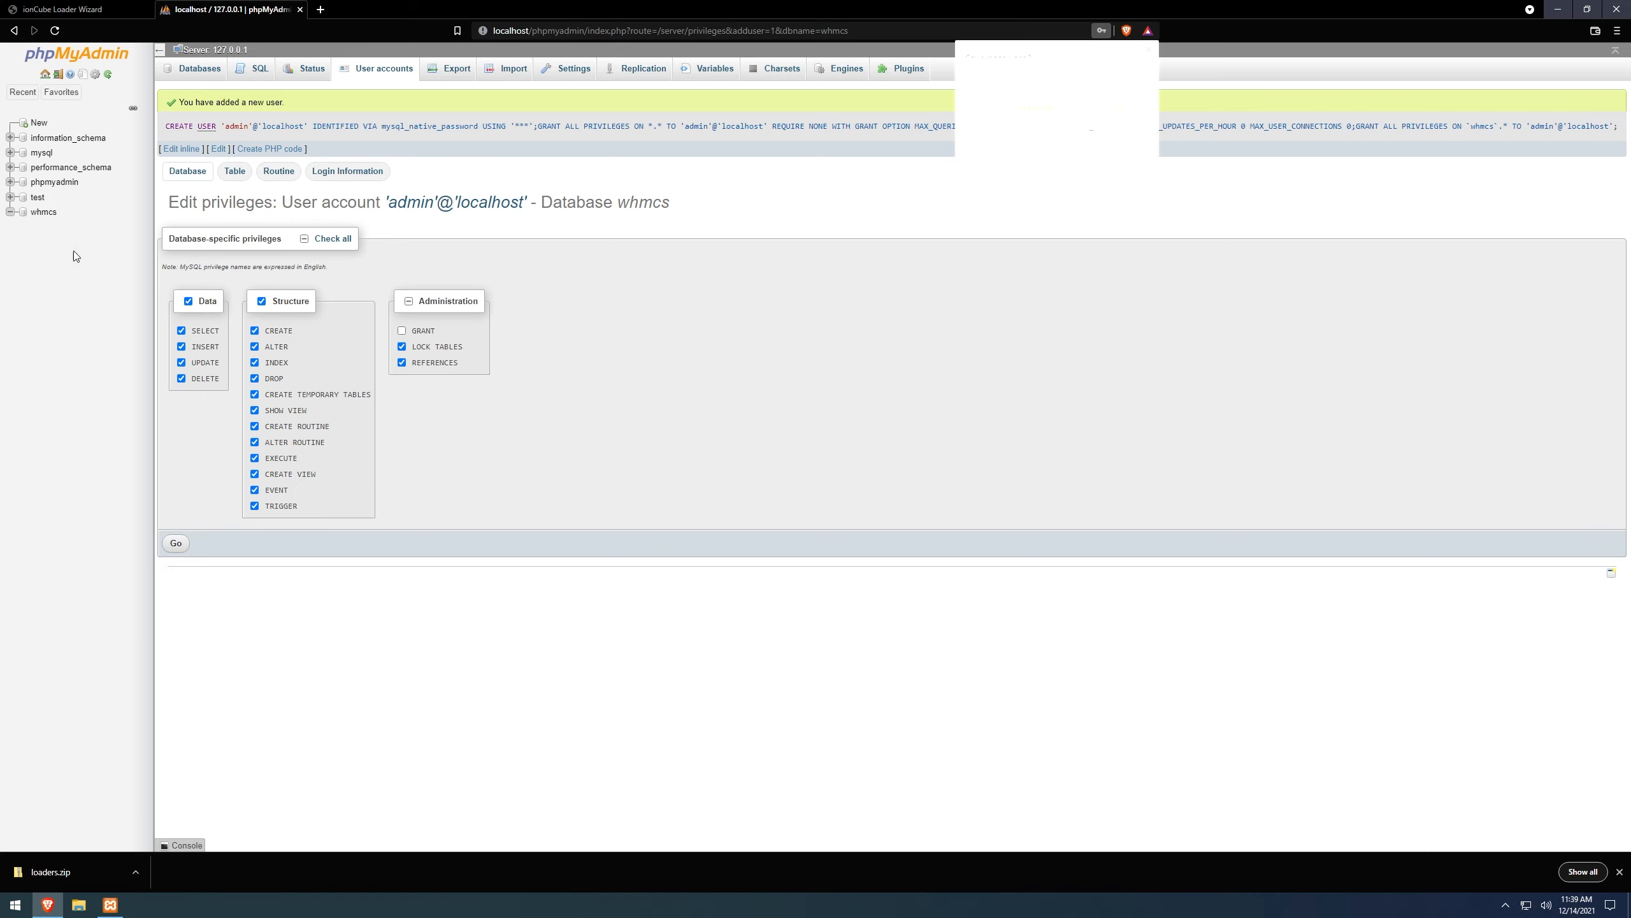
pyautogui.click(44, 212)
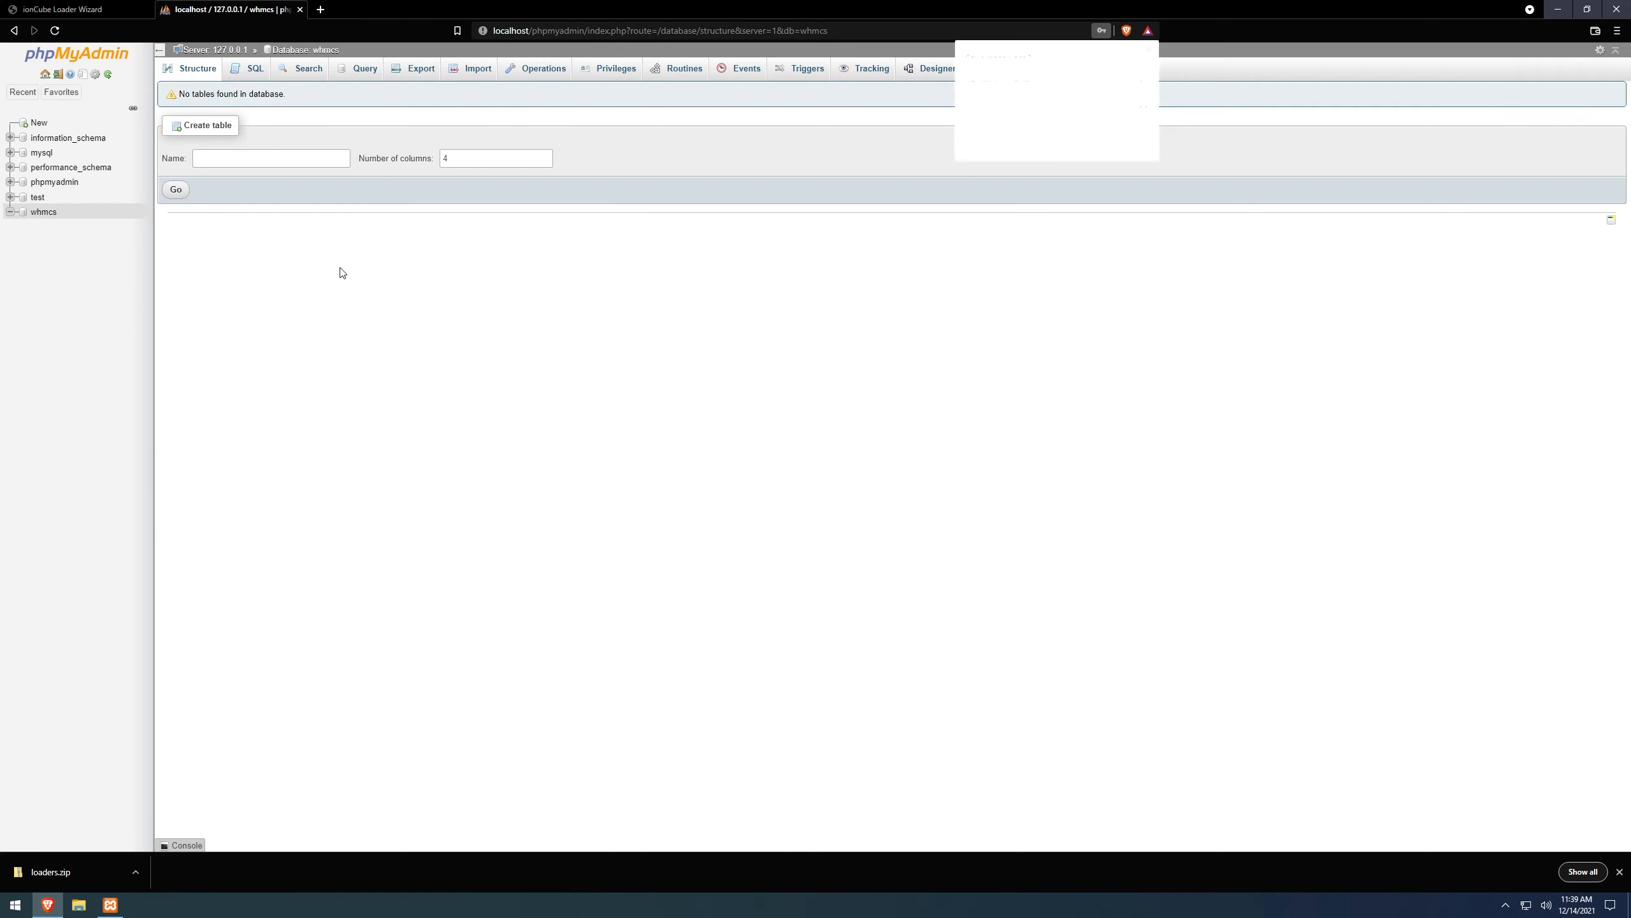
# Replace the ionCube tab's address with localhost/billing to load the WHMCS welcome page.
pyautogui.hotkey('ctrl', 'Tab')
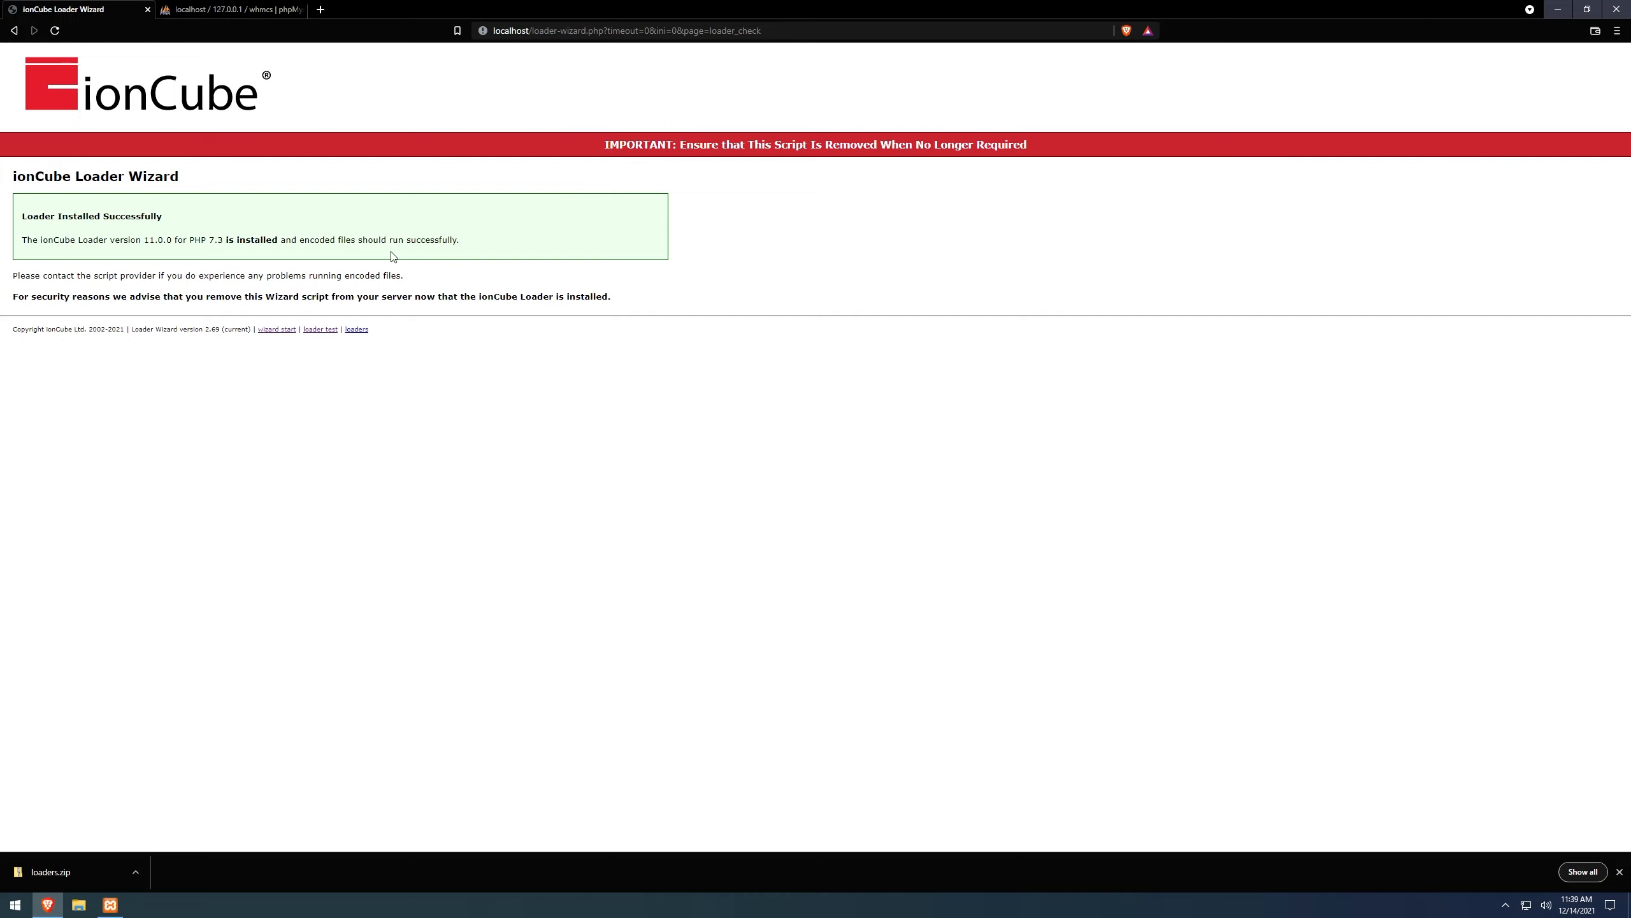
pyautogui.moveTo(762, 29); pyautogui.dragTo(534, 30)
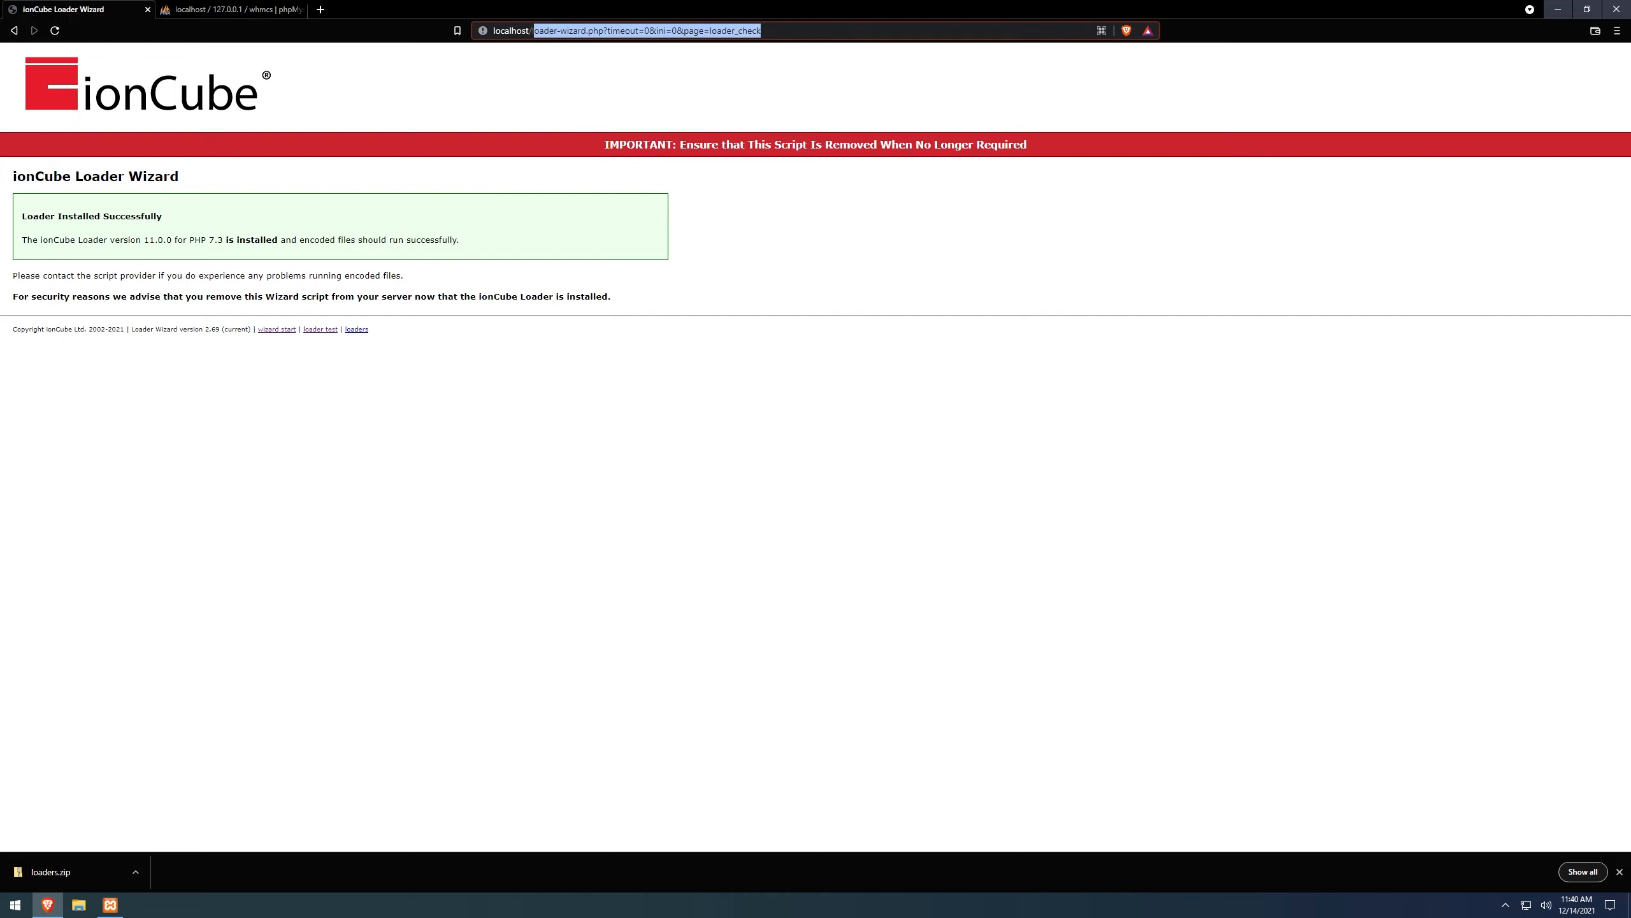
pyautogui.press('BackSpace')
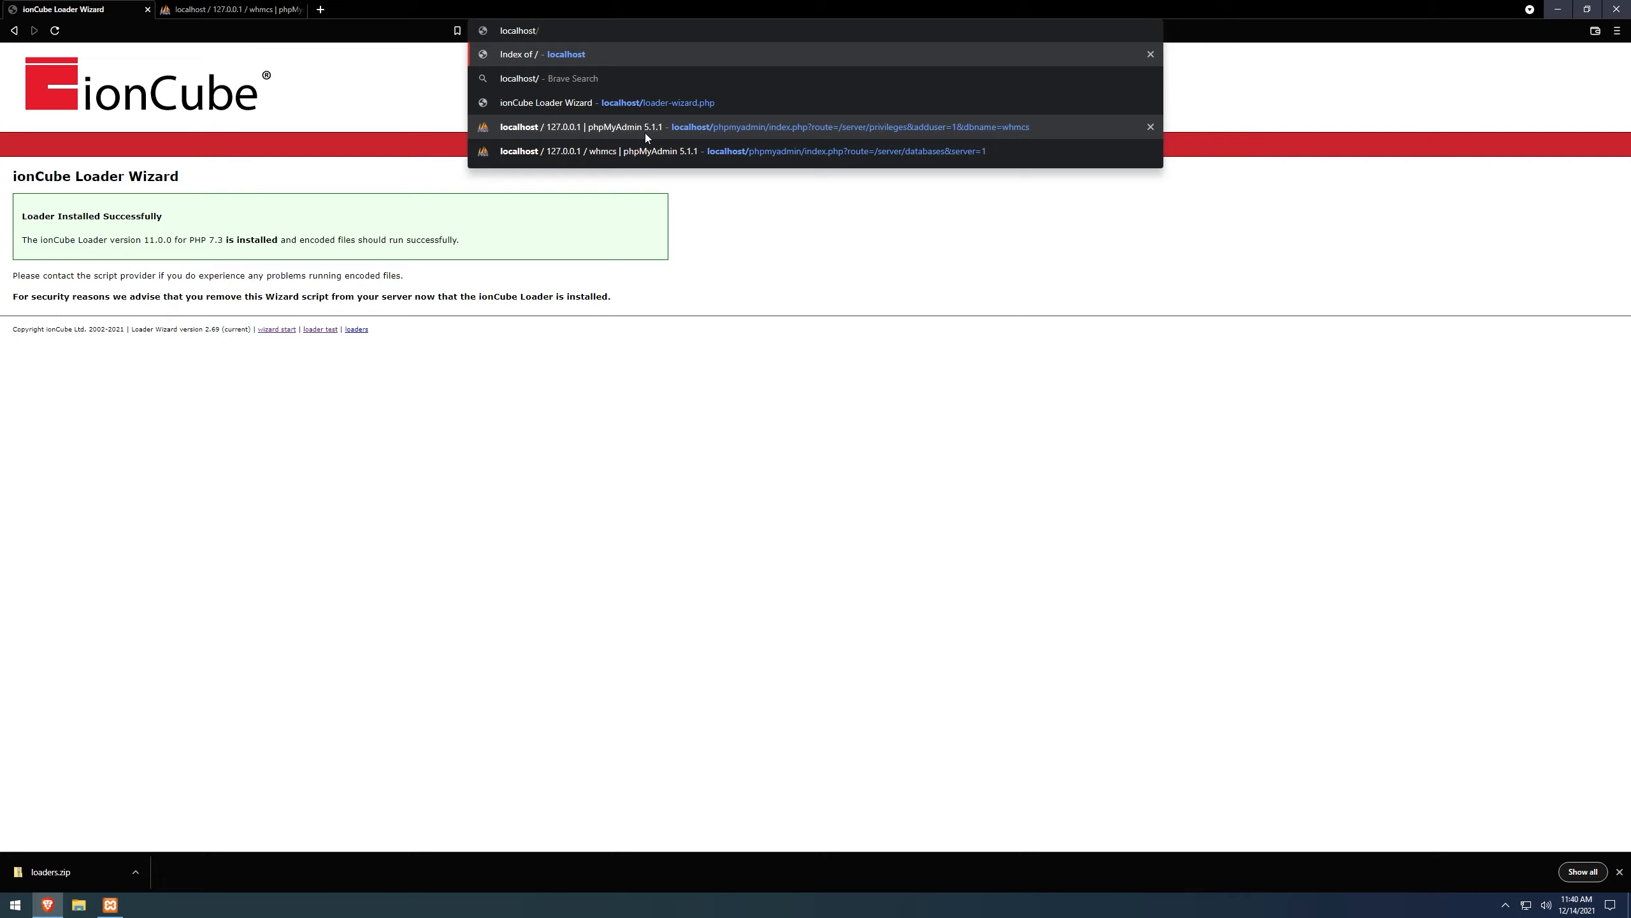
pyautogui.write('billing')
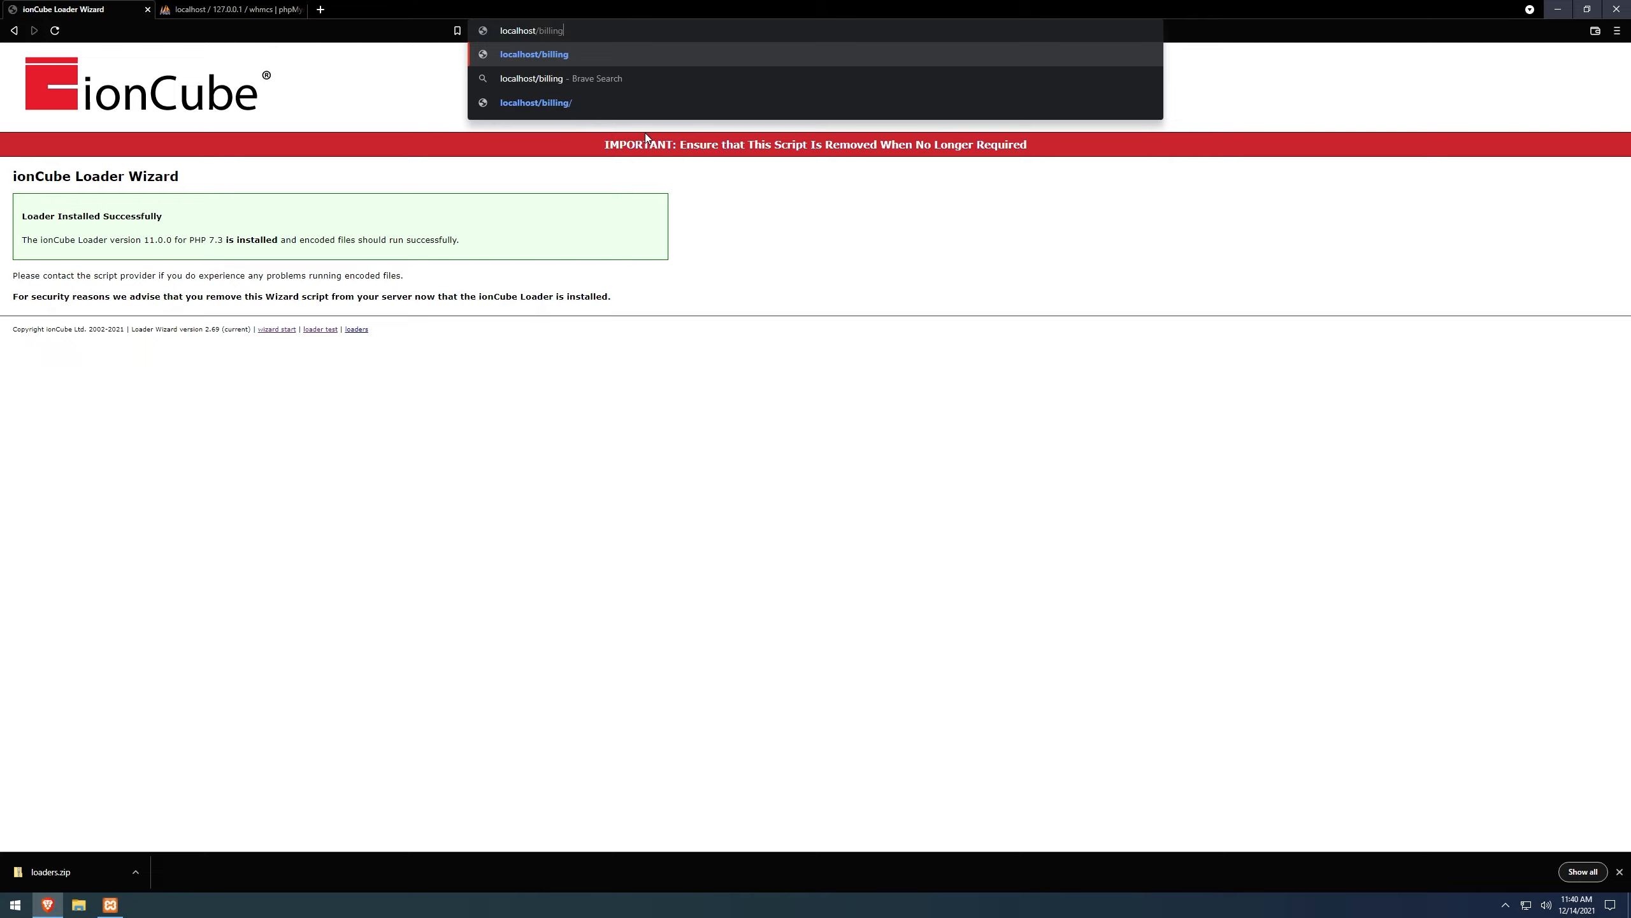
pyautogui.press('Return')
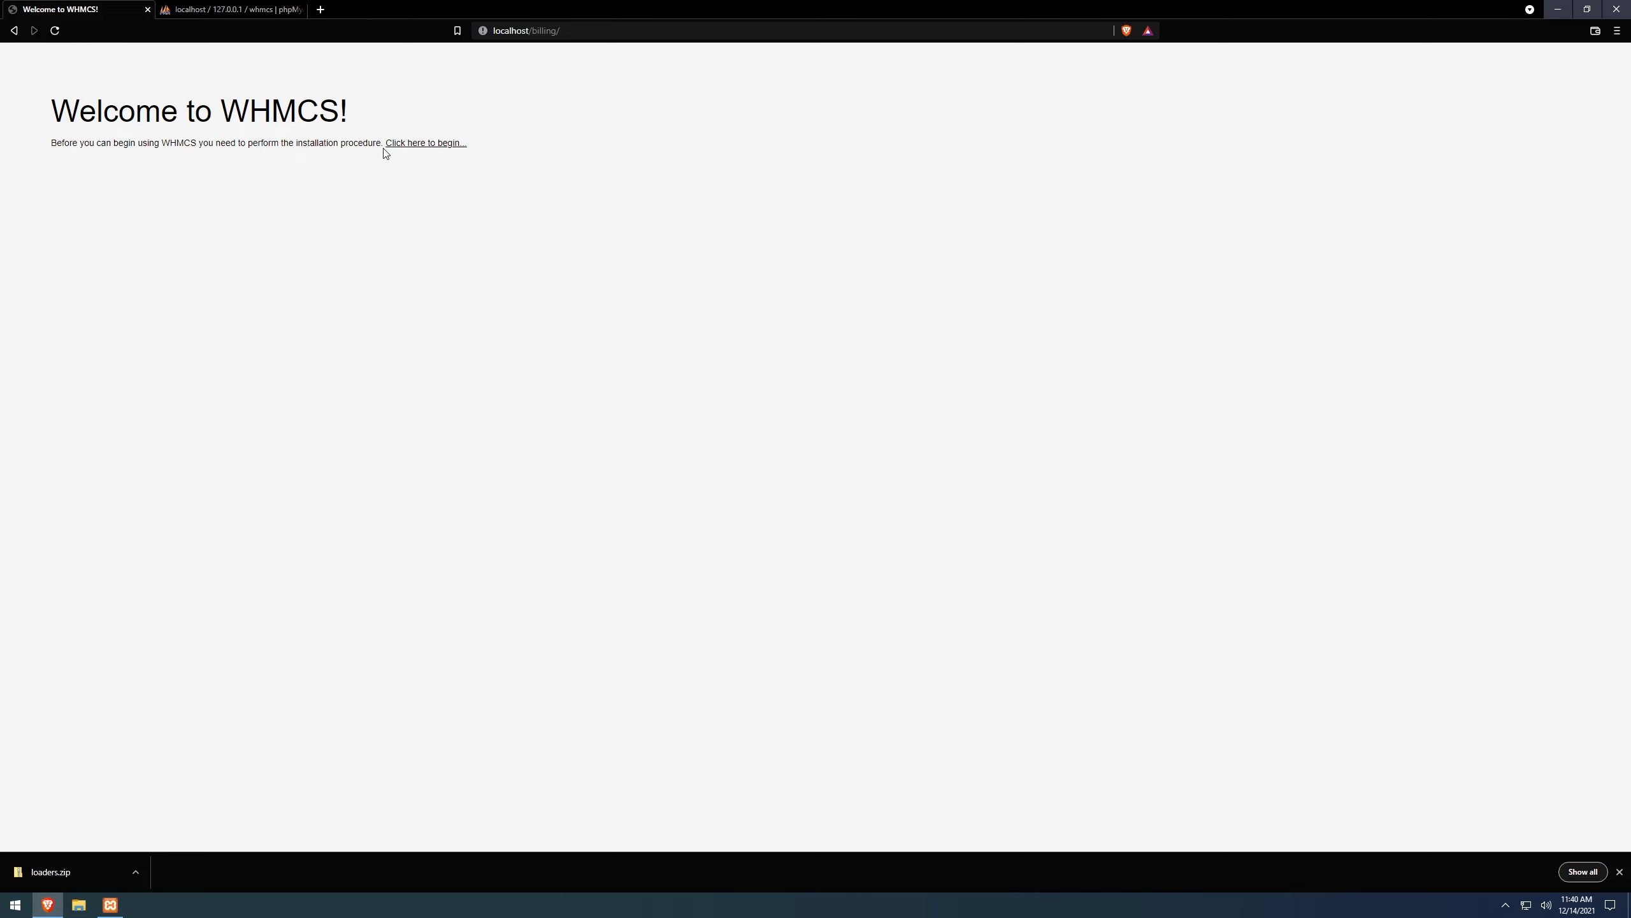
# Load localhost/billing/install/install.php in the browser's address bar.
pyautogui.click(413, 144)
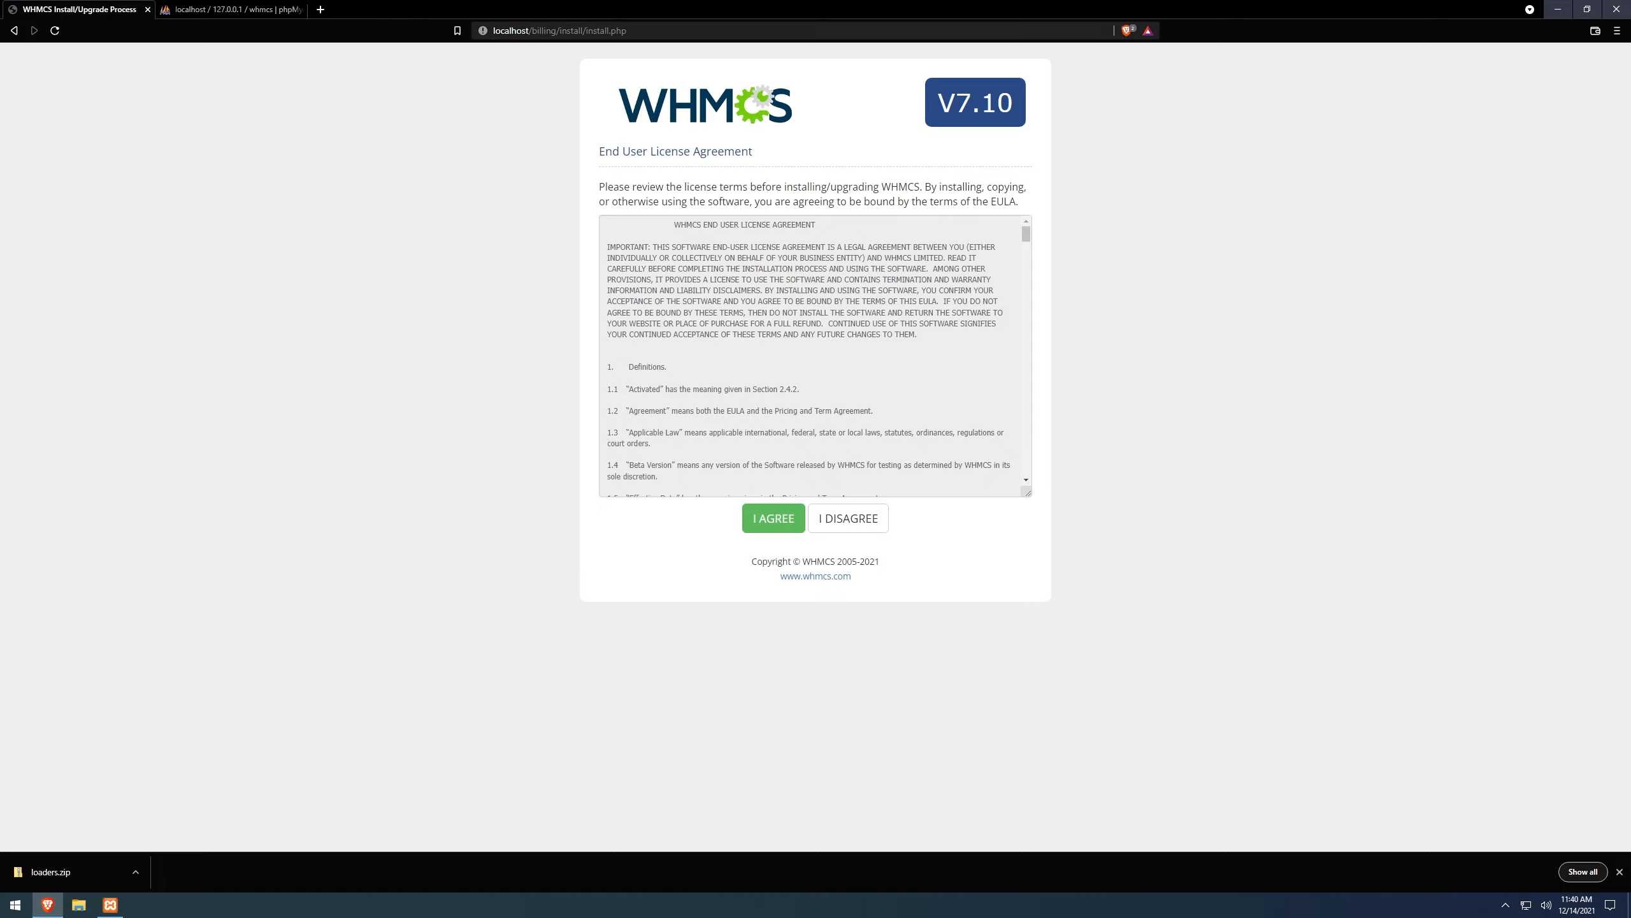
pyautogui.click(848, 518)
pyautogui.moveTo(560, 30); pyautogui.dragTo(543, 30)
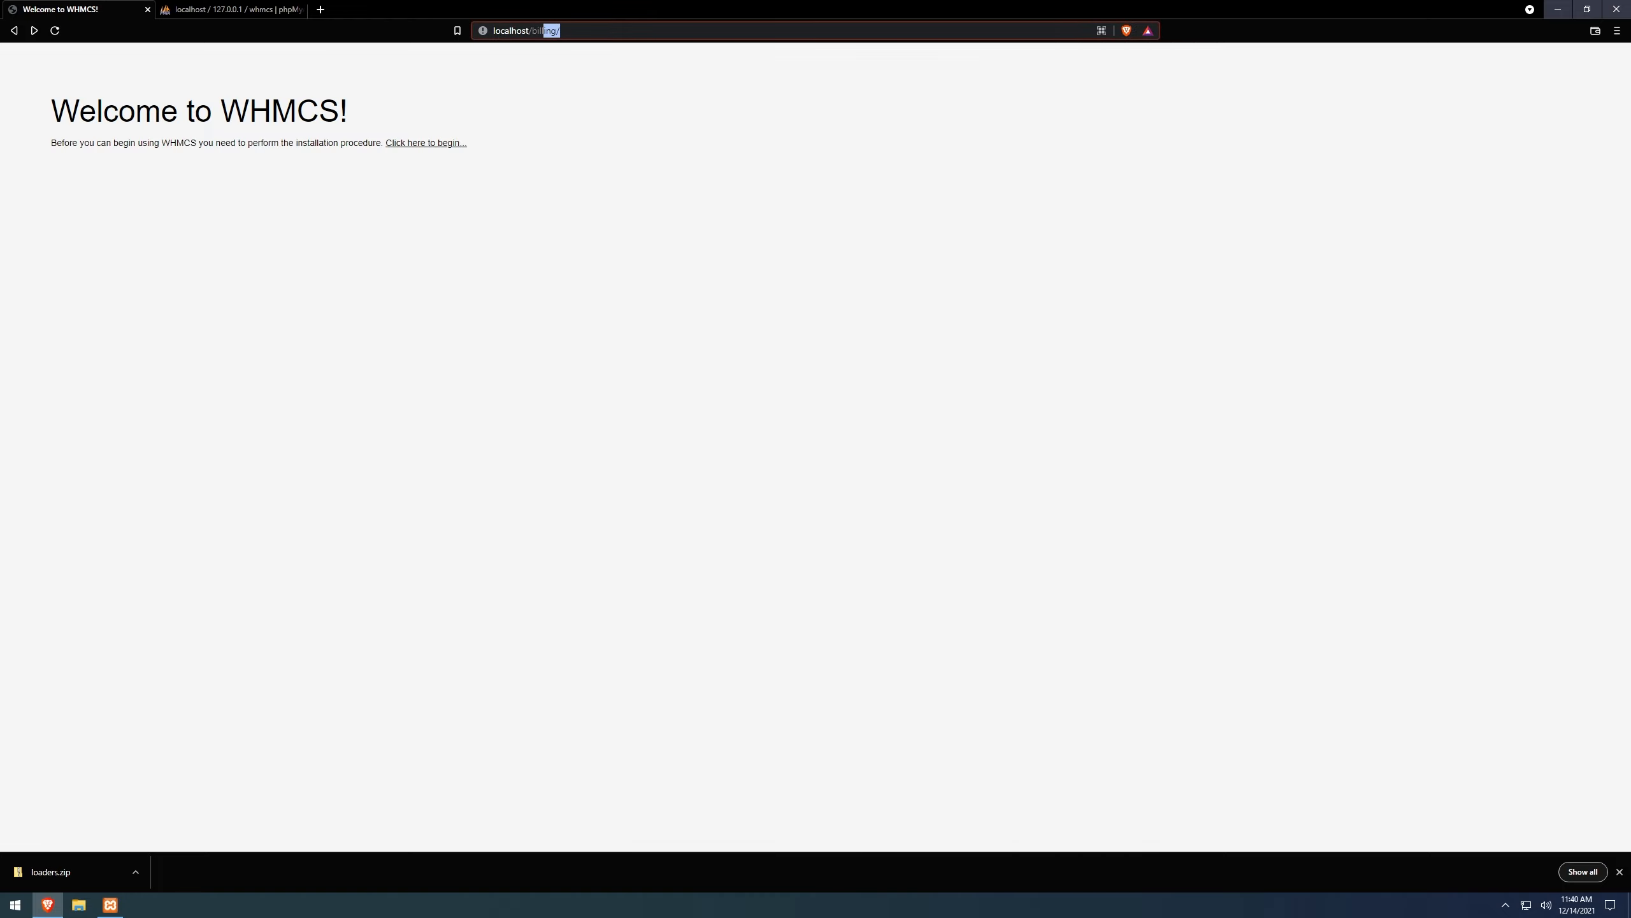
pyautogui.click(561, 30)
pyautogui.hotkey('ctrl', 'a')
pyautogui.click(561, 30)
pyautogui.write('ins')
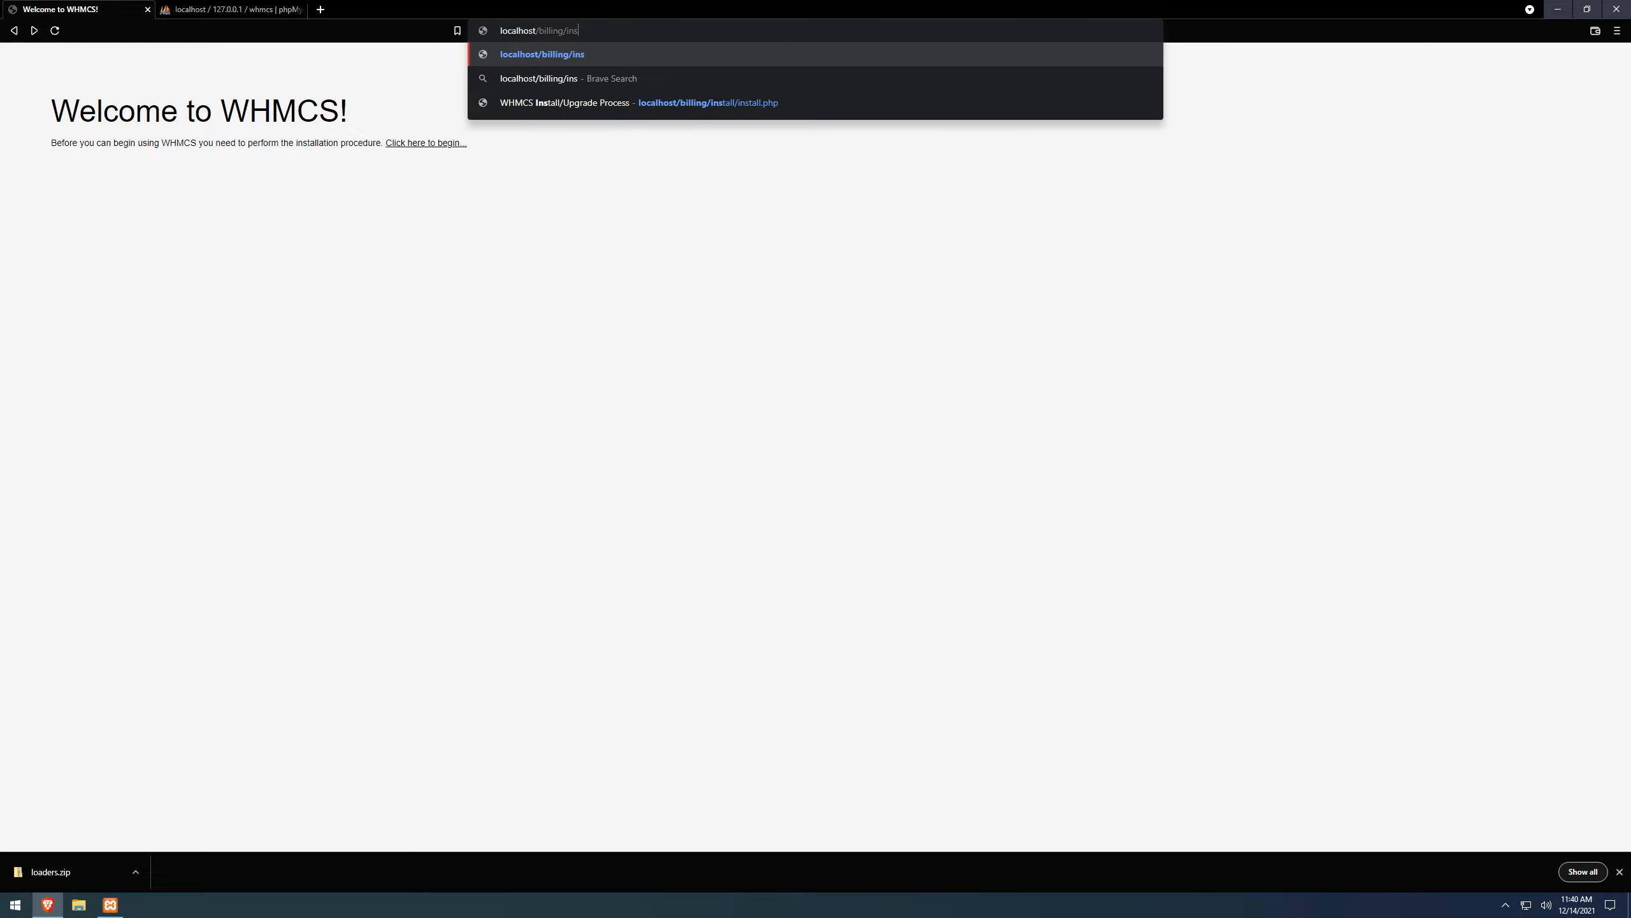
pyautogui.write('tall/install.php')
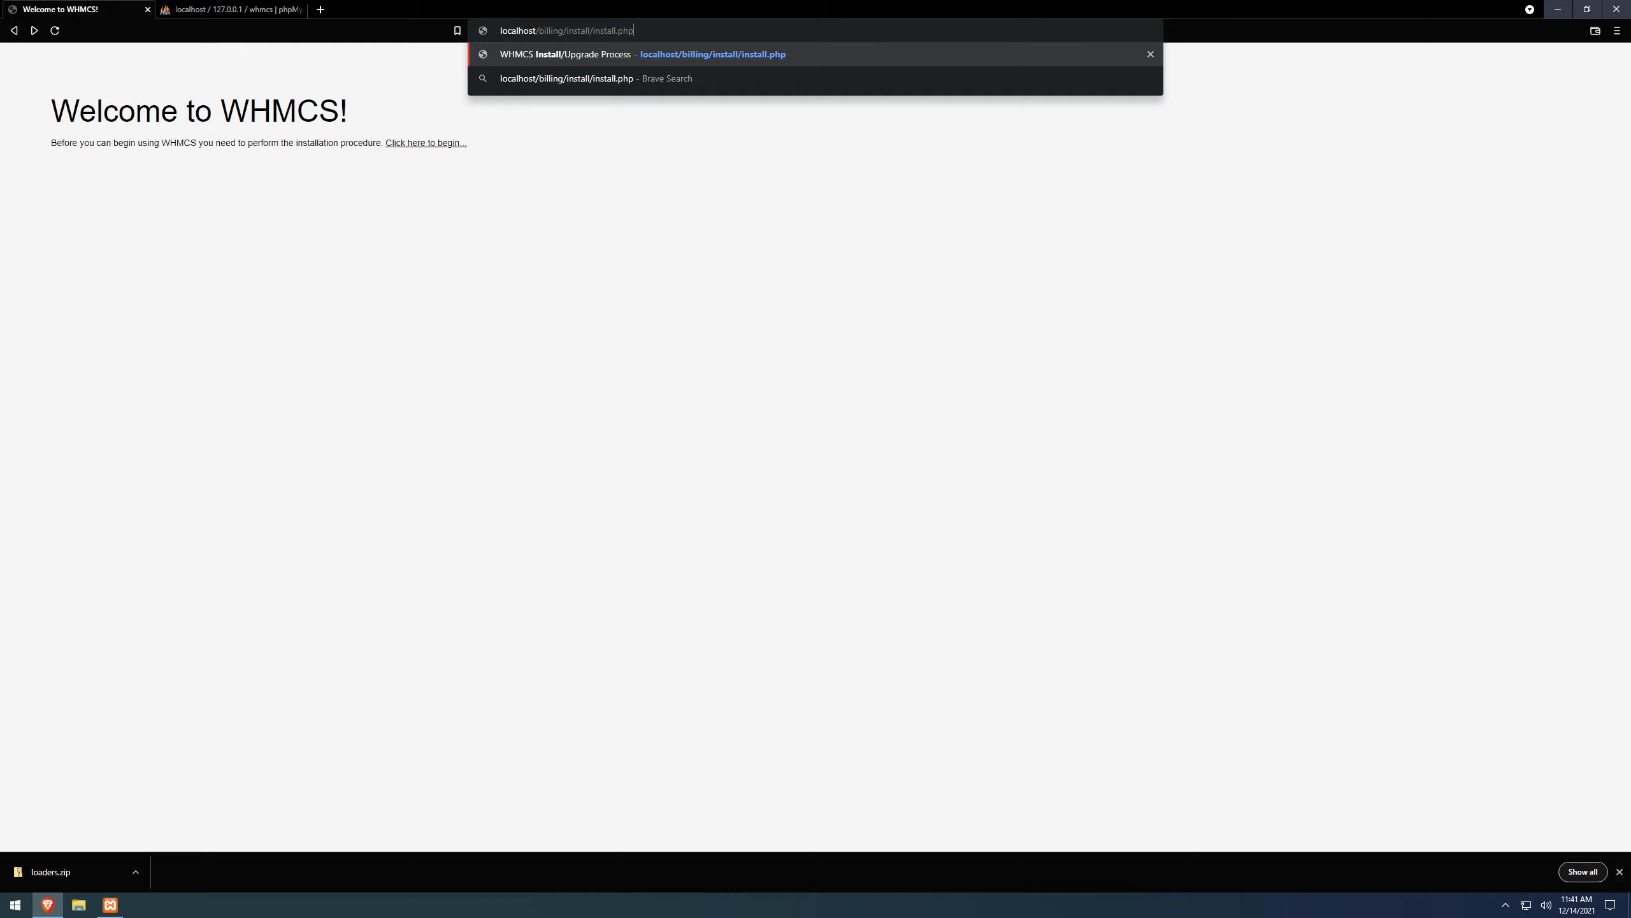
pyautogui.press('Return')
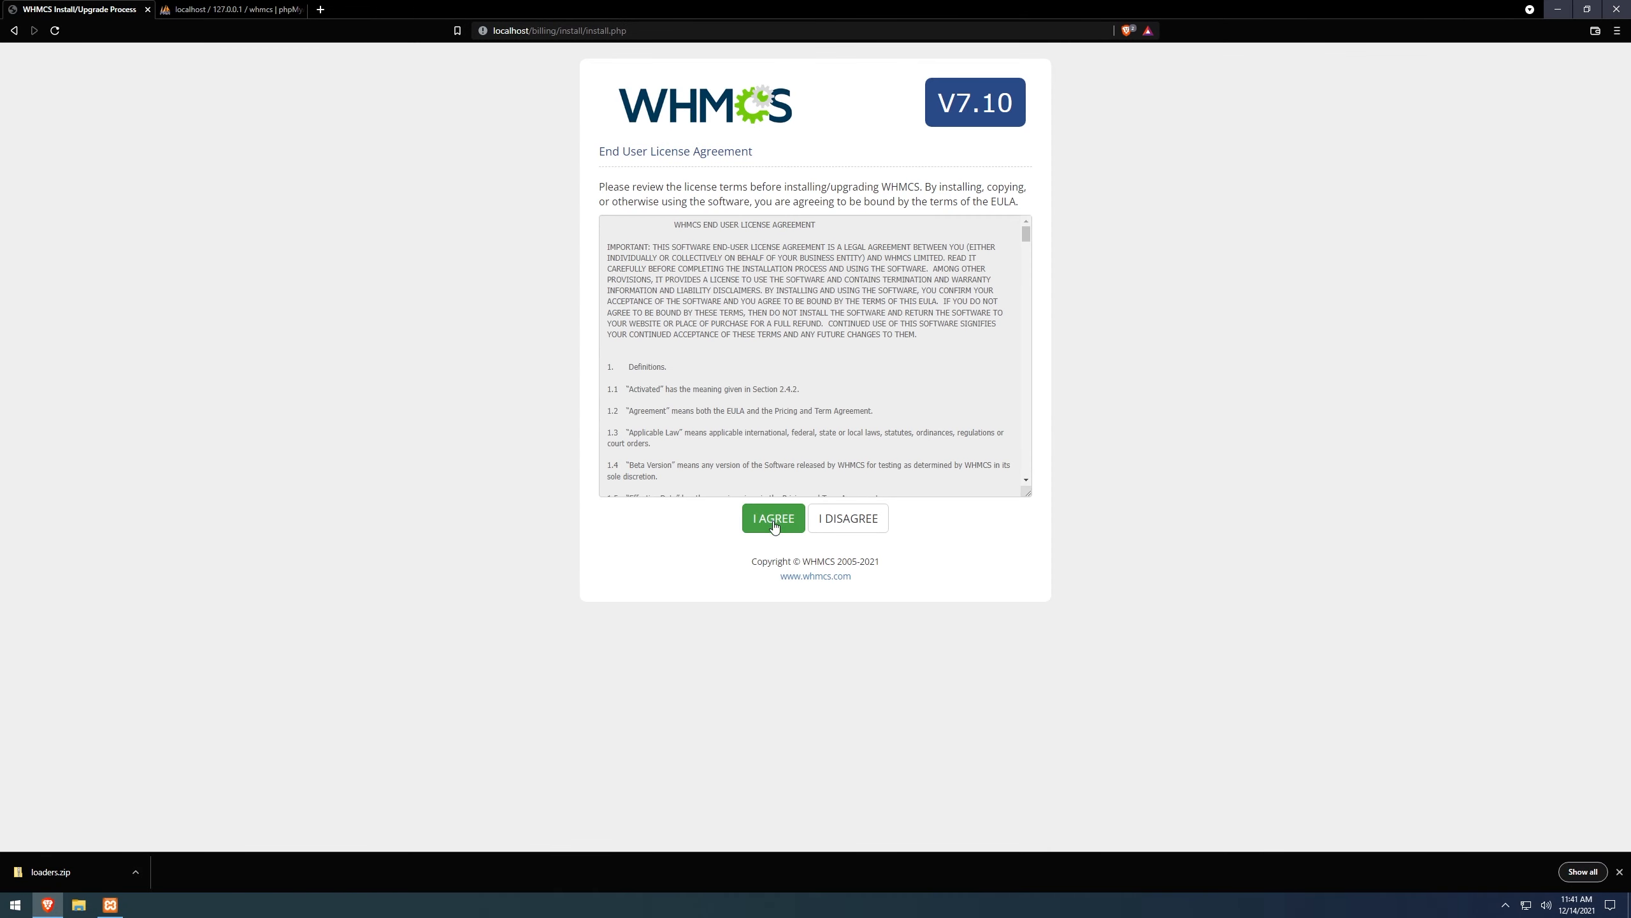
# Scroll through the WHMCS license agreement and accept it with I AGREE.
pyautogui.scroll(-10, 810, 357)
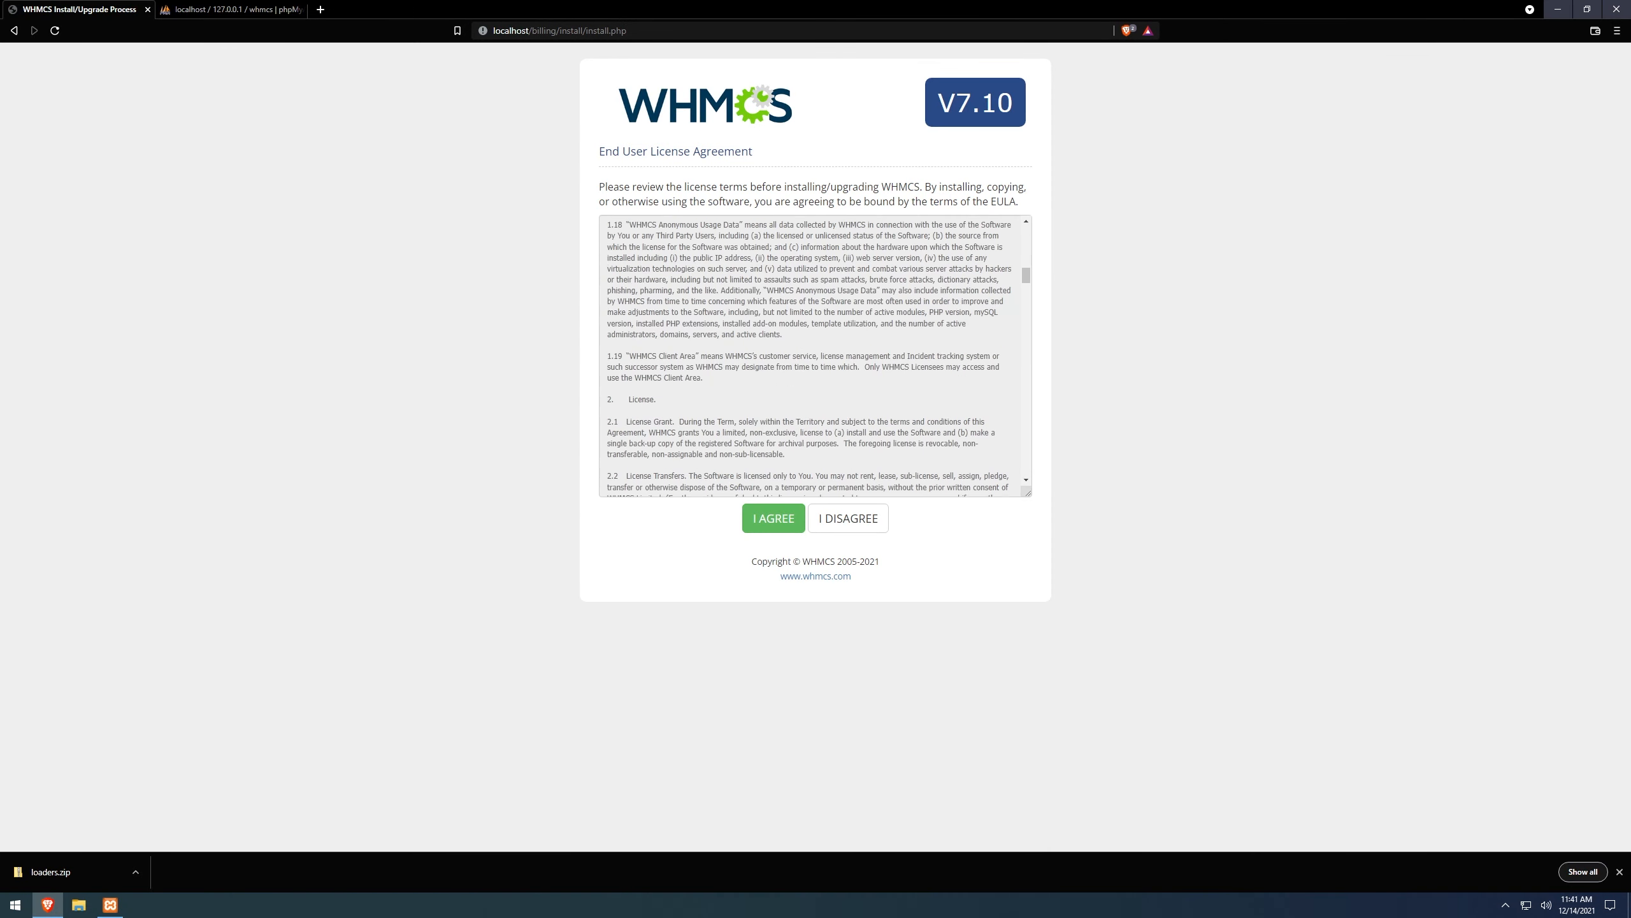
pyautogui.scroll(-5, 809, 357)
pyautogui.click(761, 524)
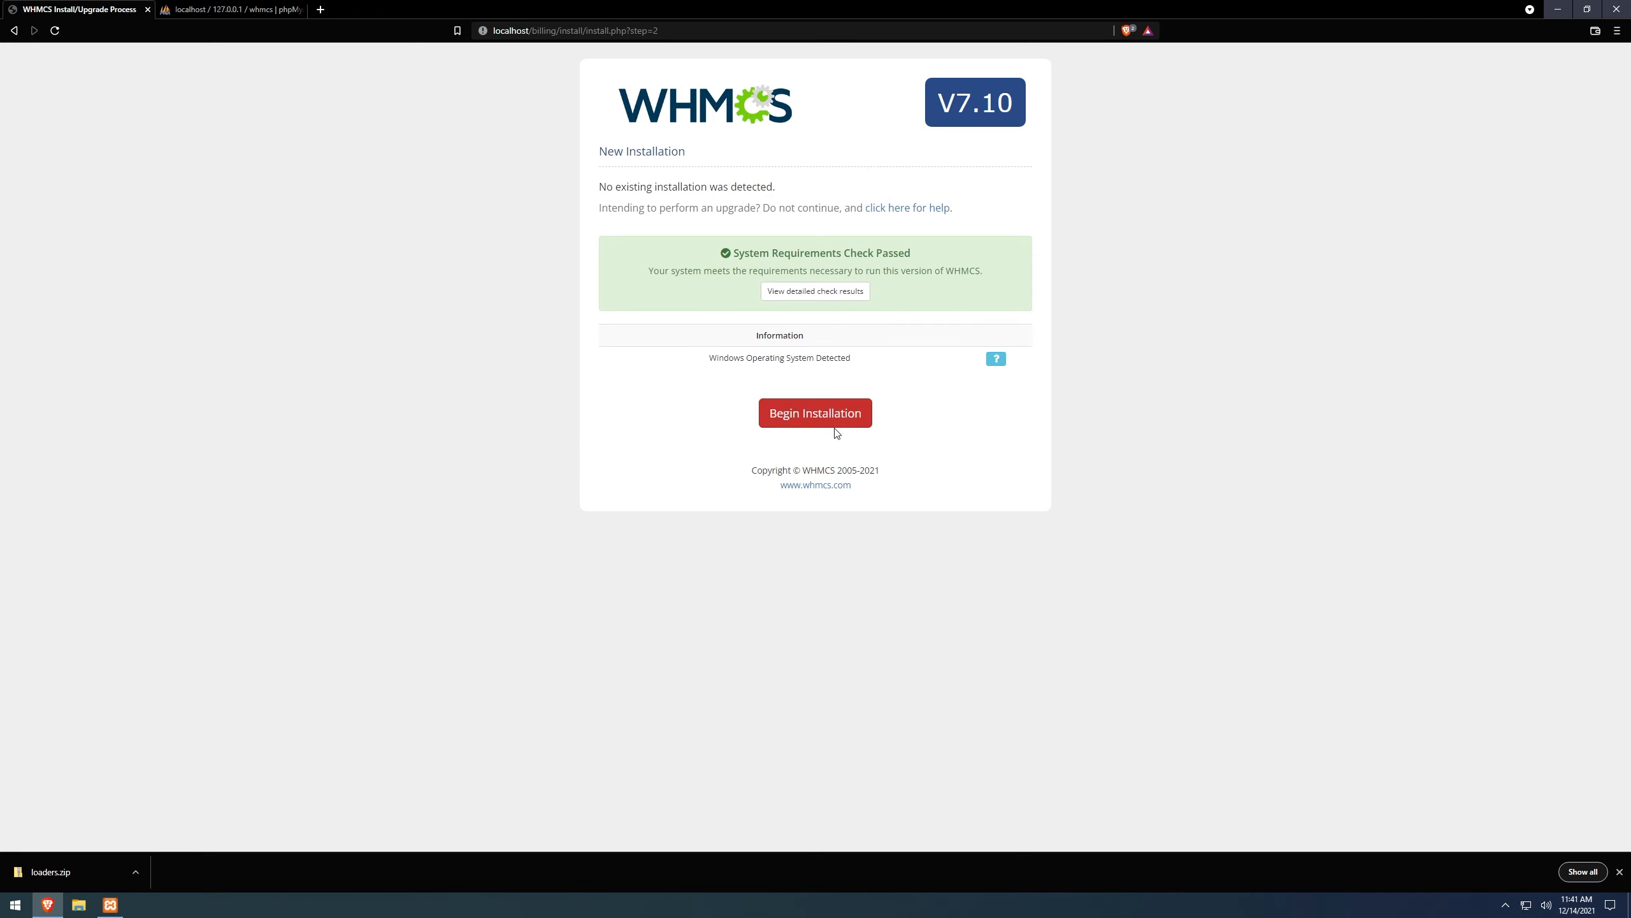
# Begin the new WHMCS installation to reach the license key and database details step.
pyautogui.click(826, 415)
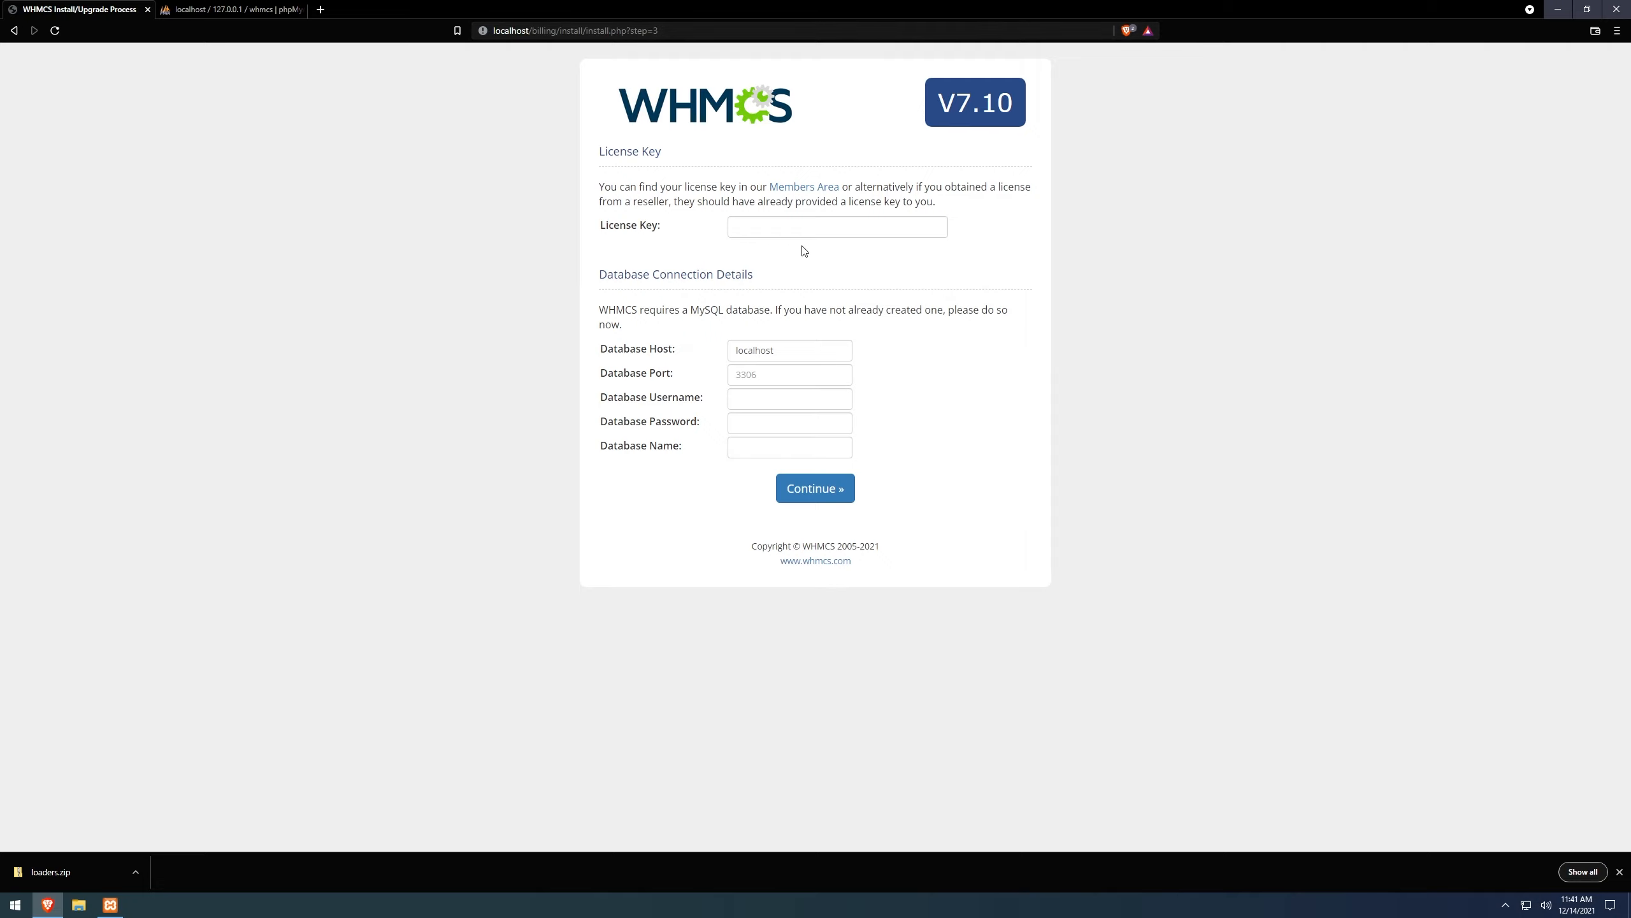
# Enter database username admin, its password and database name whmcs, then continue.
pyautogui.click(806, 228)
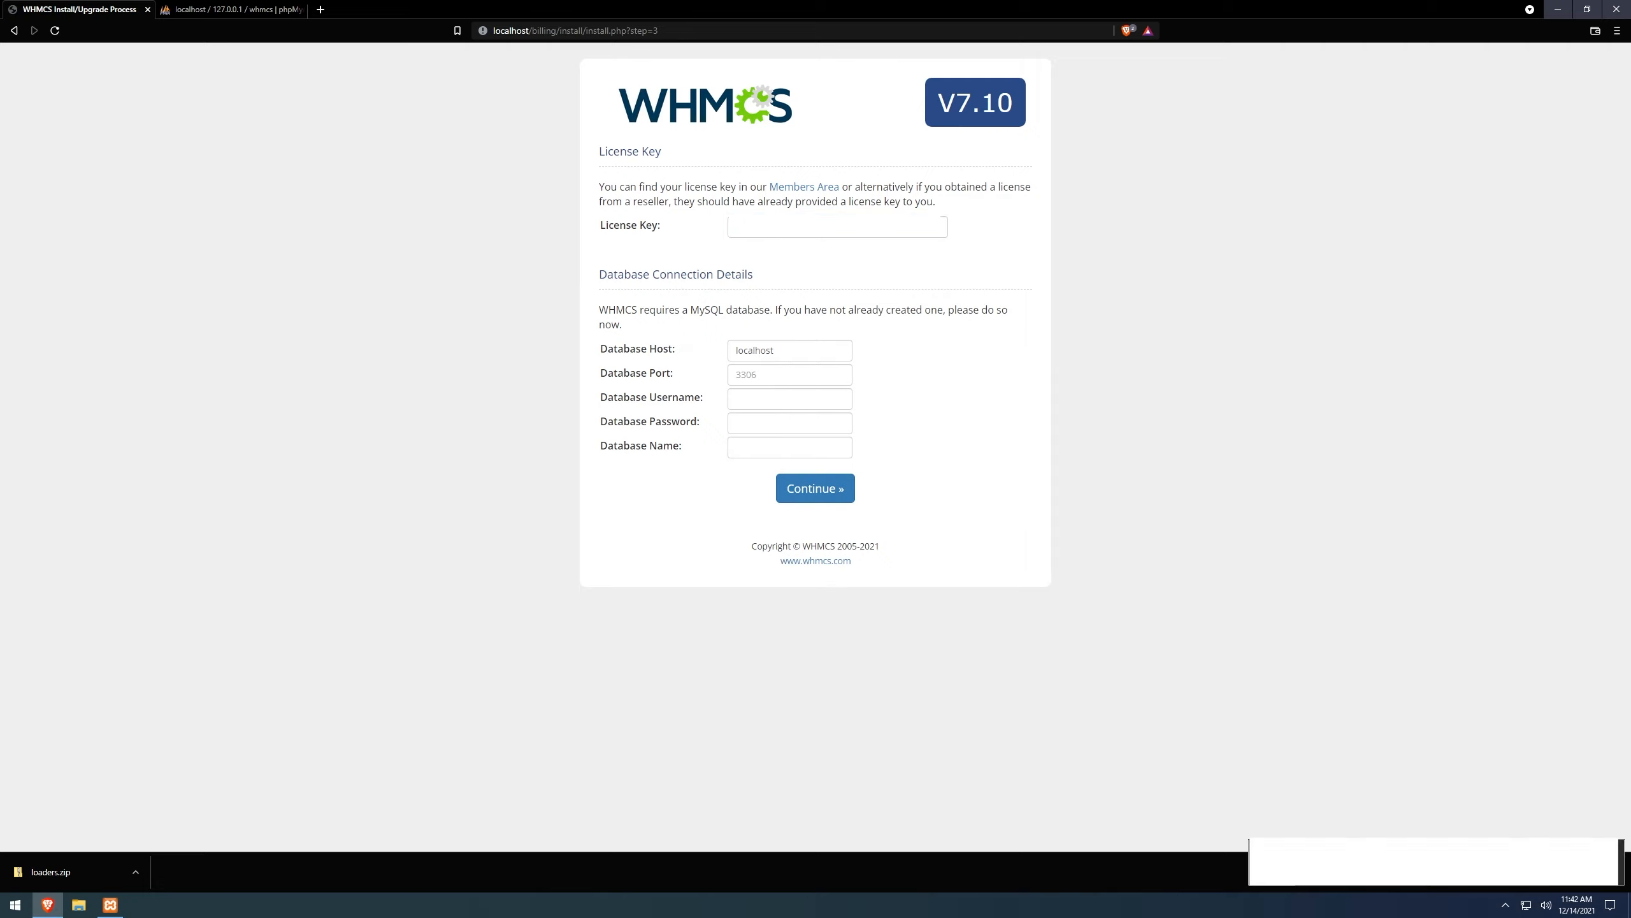
pyautogui.click(748, 227)
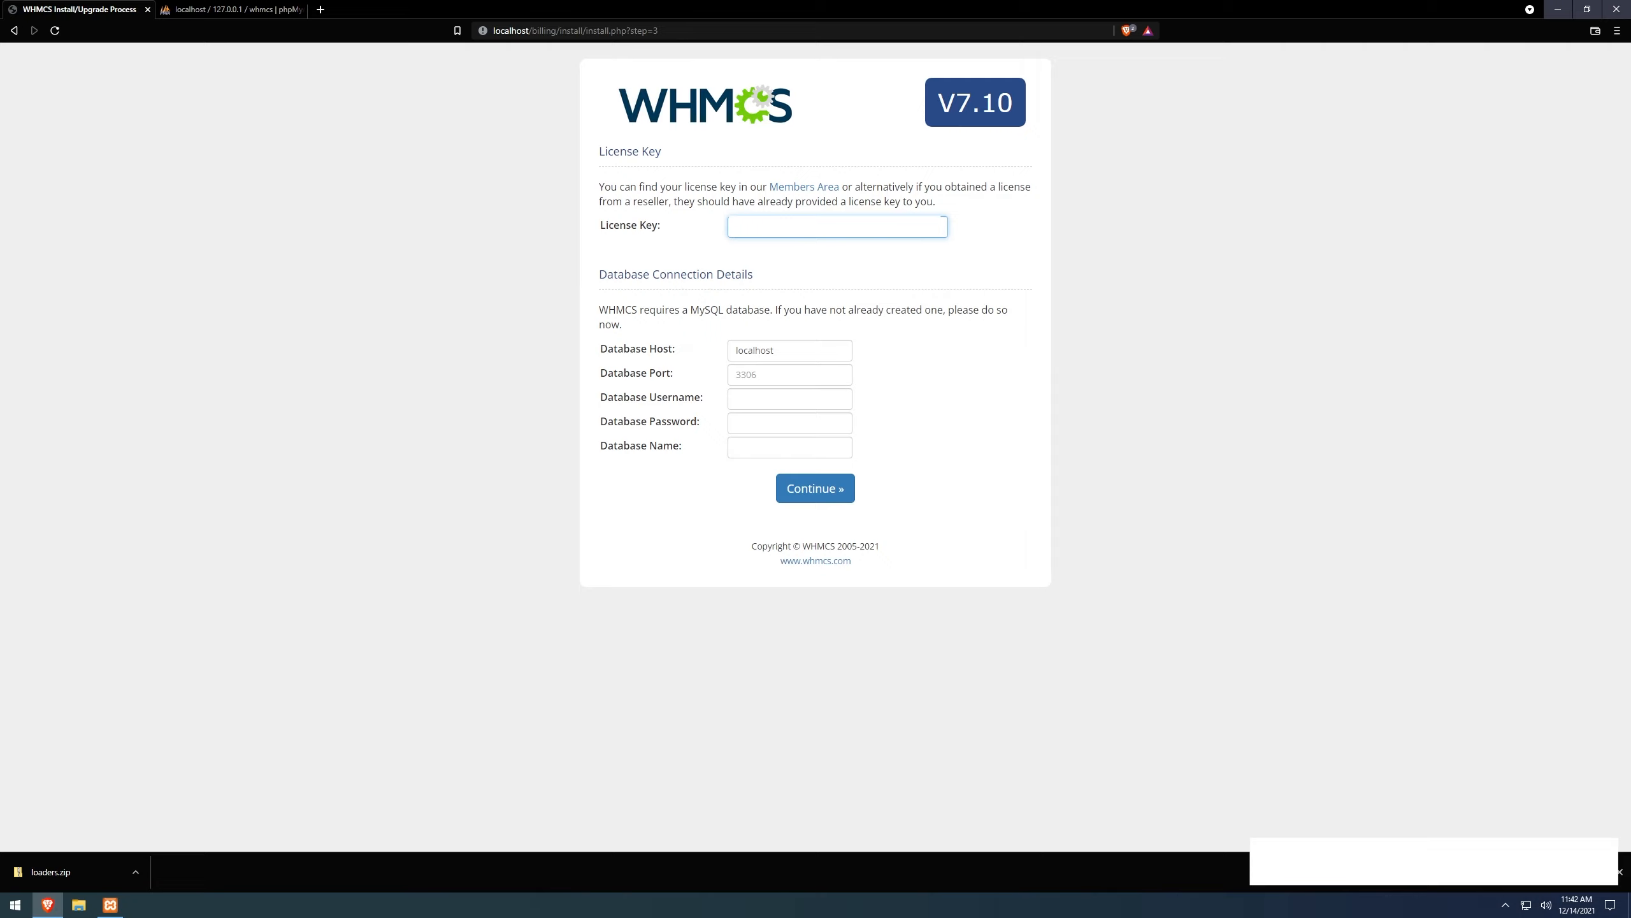
pyautogui.click(770, 399)
pyautogui.write('admin')
pyautogui.press('Tab')
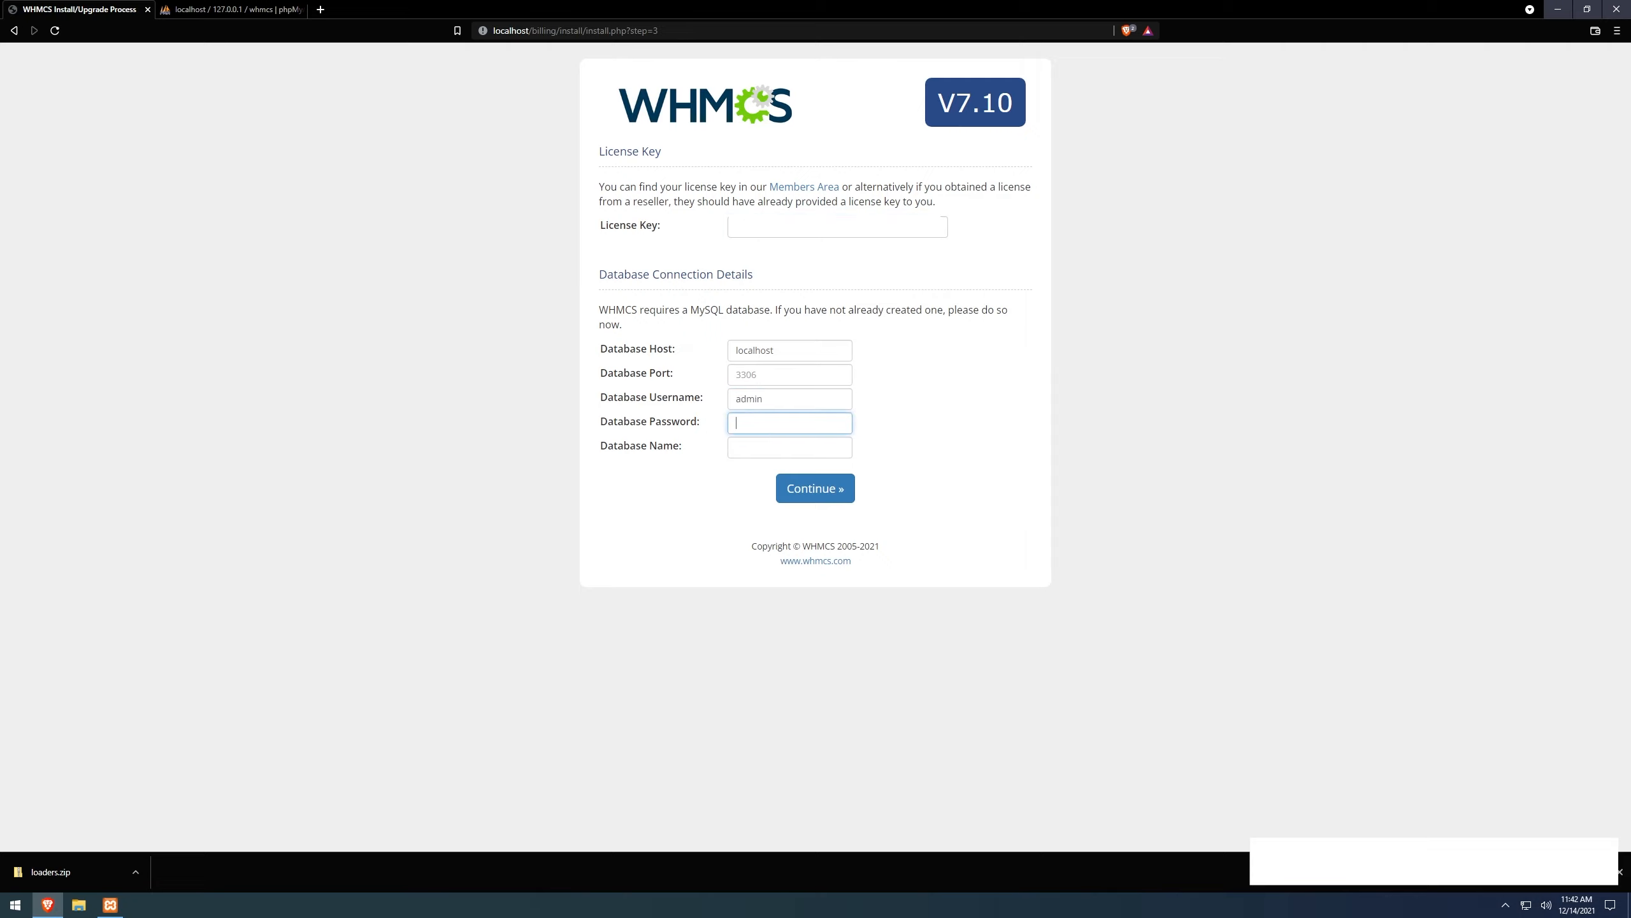
pyautogui.write('•••••••••')
pyautogui.press('Tab')
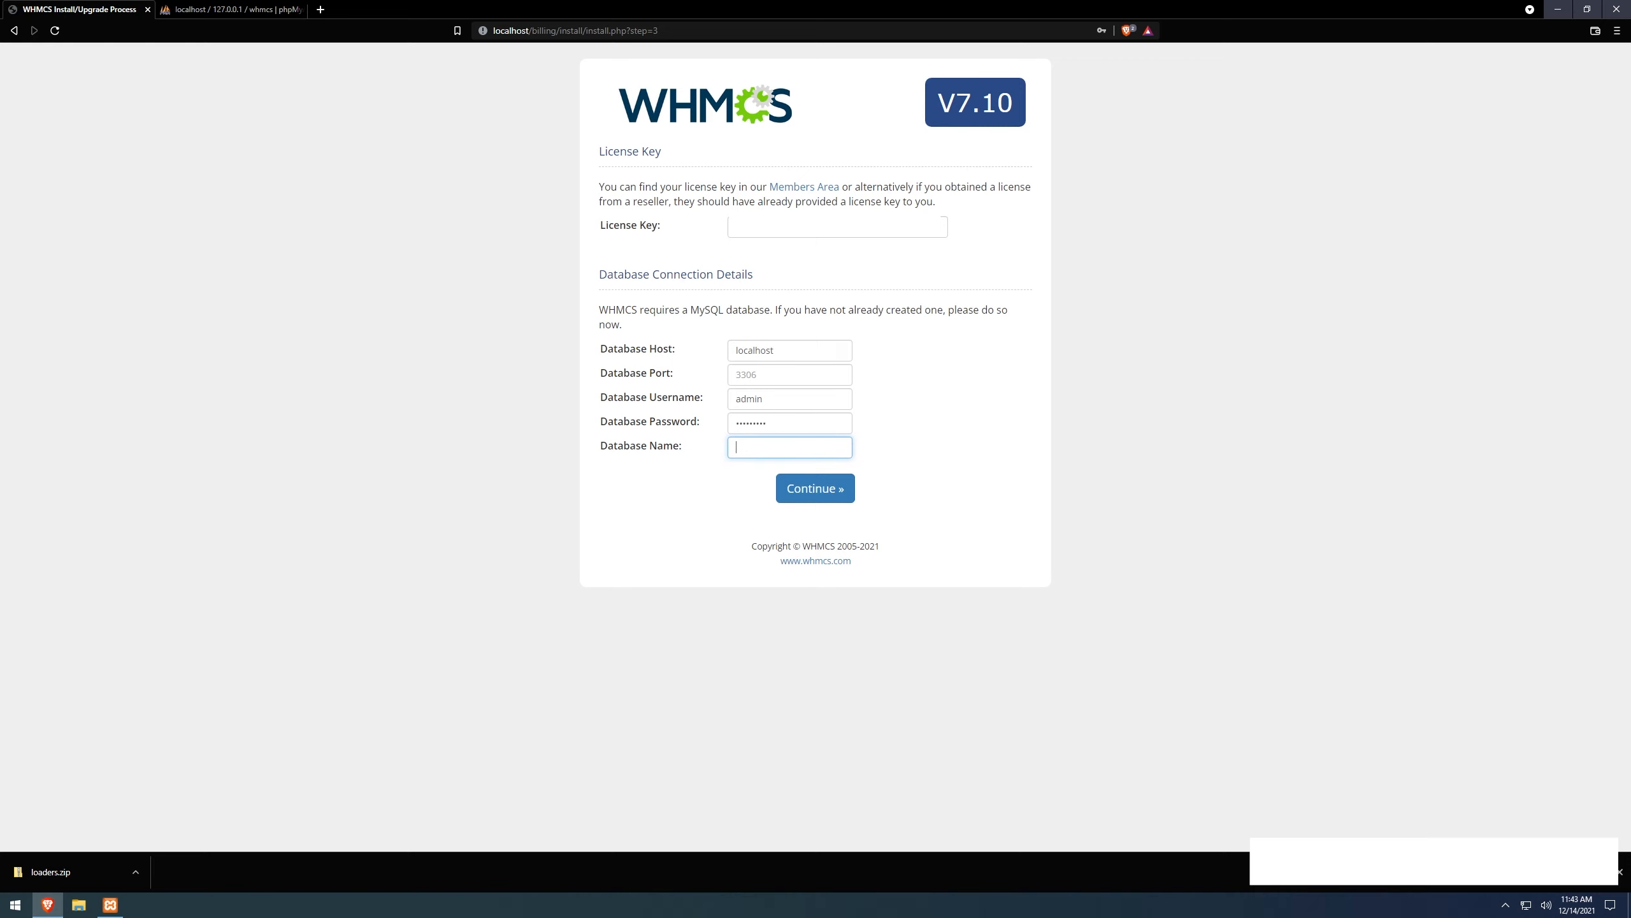
pyautogui.write('whmcs')
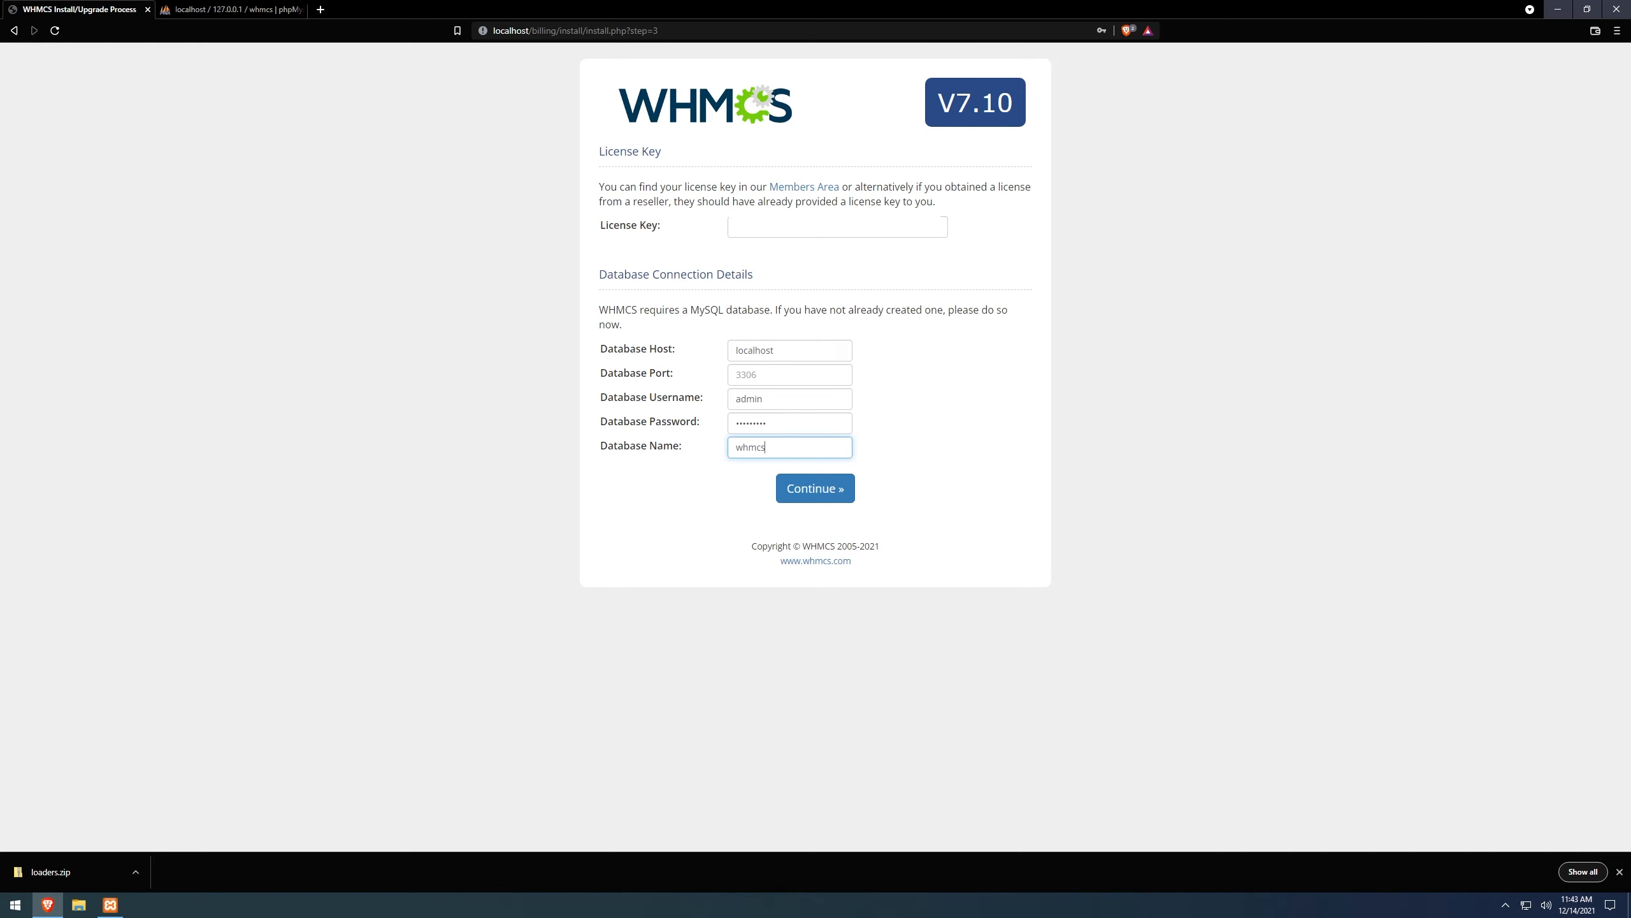
pyautogui.click(232, 10)
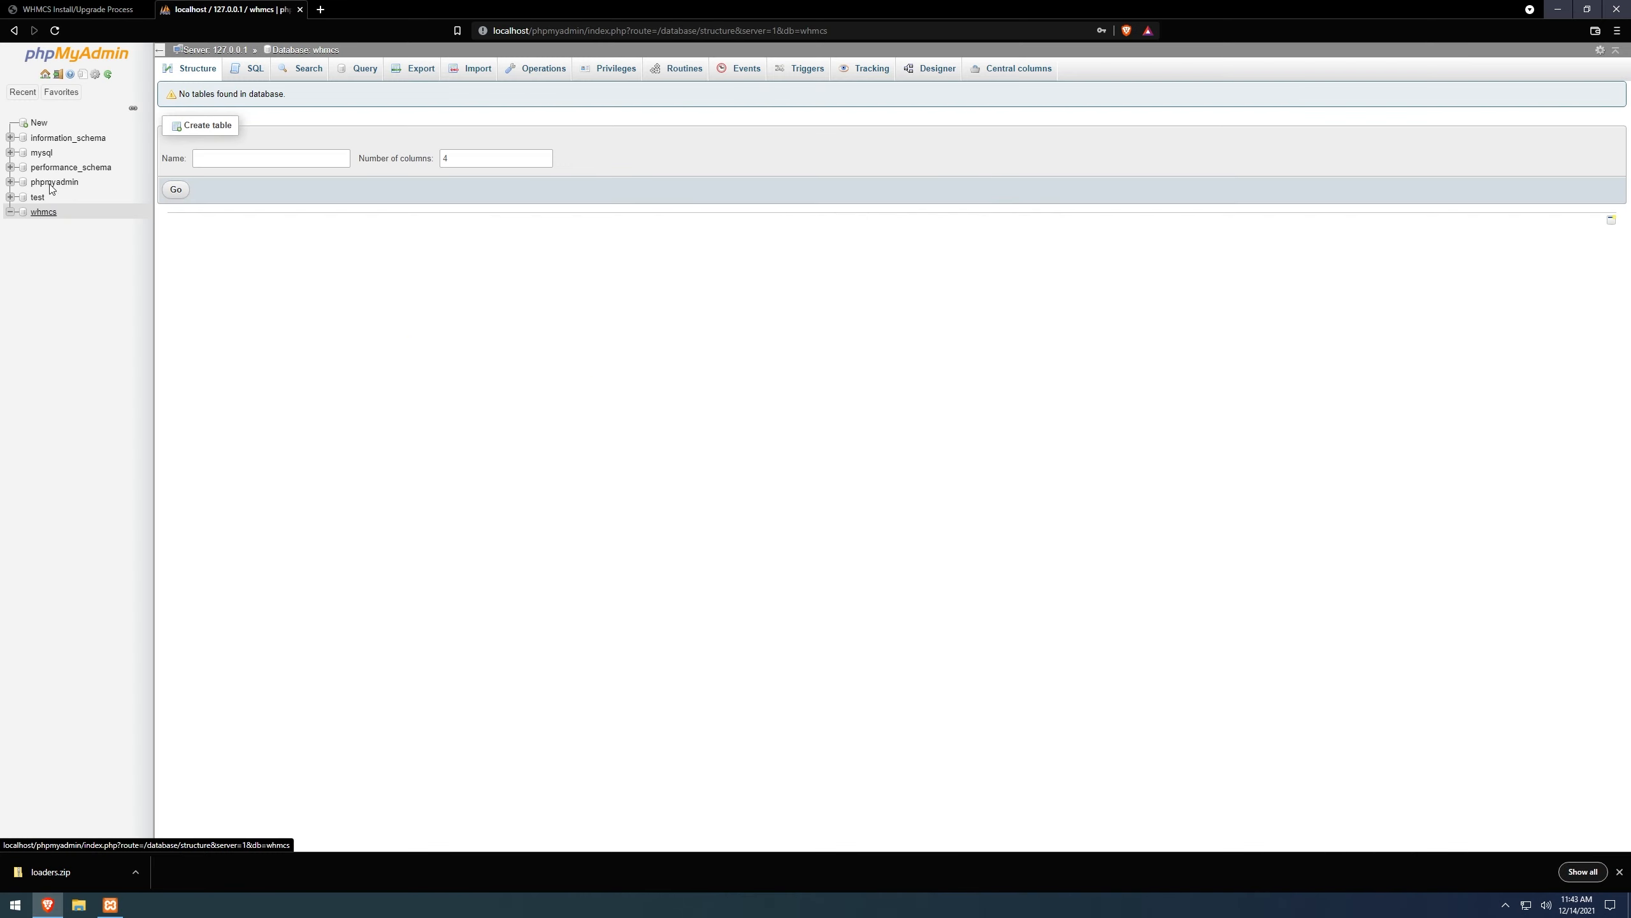
pyautogui.click(78, 10)
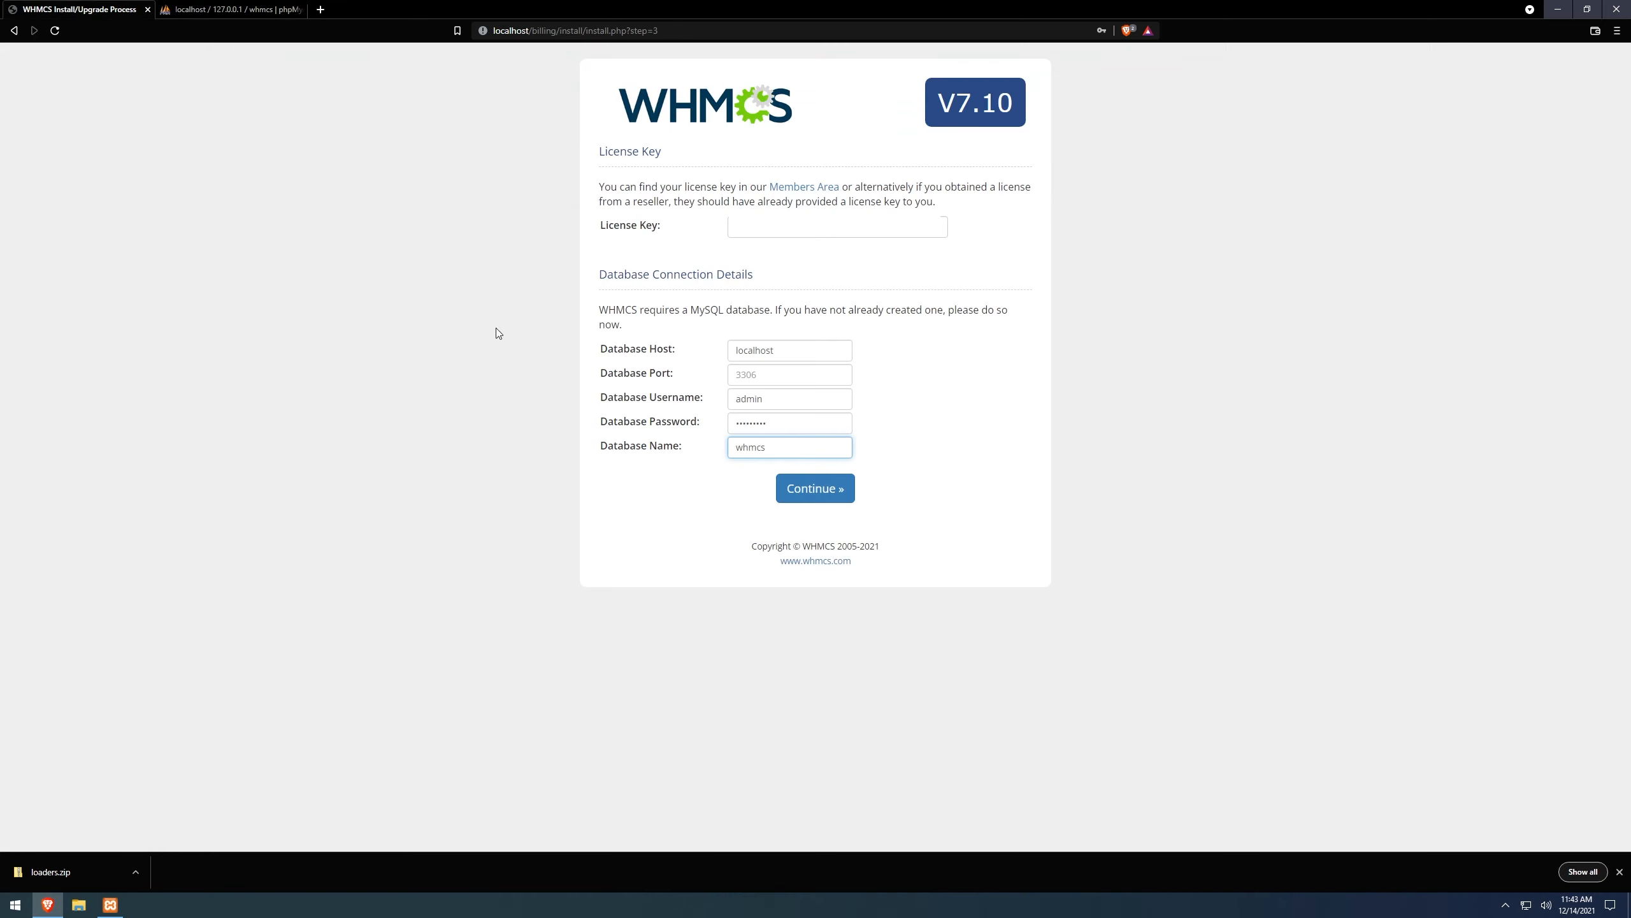
pyautogui.click(814, 492)
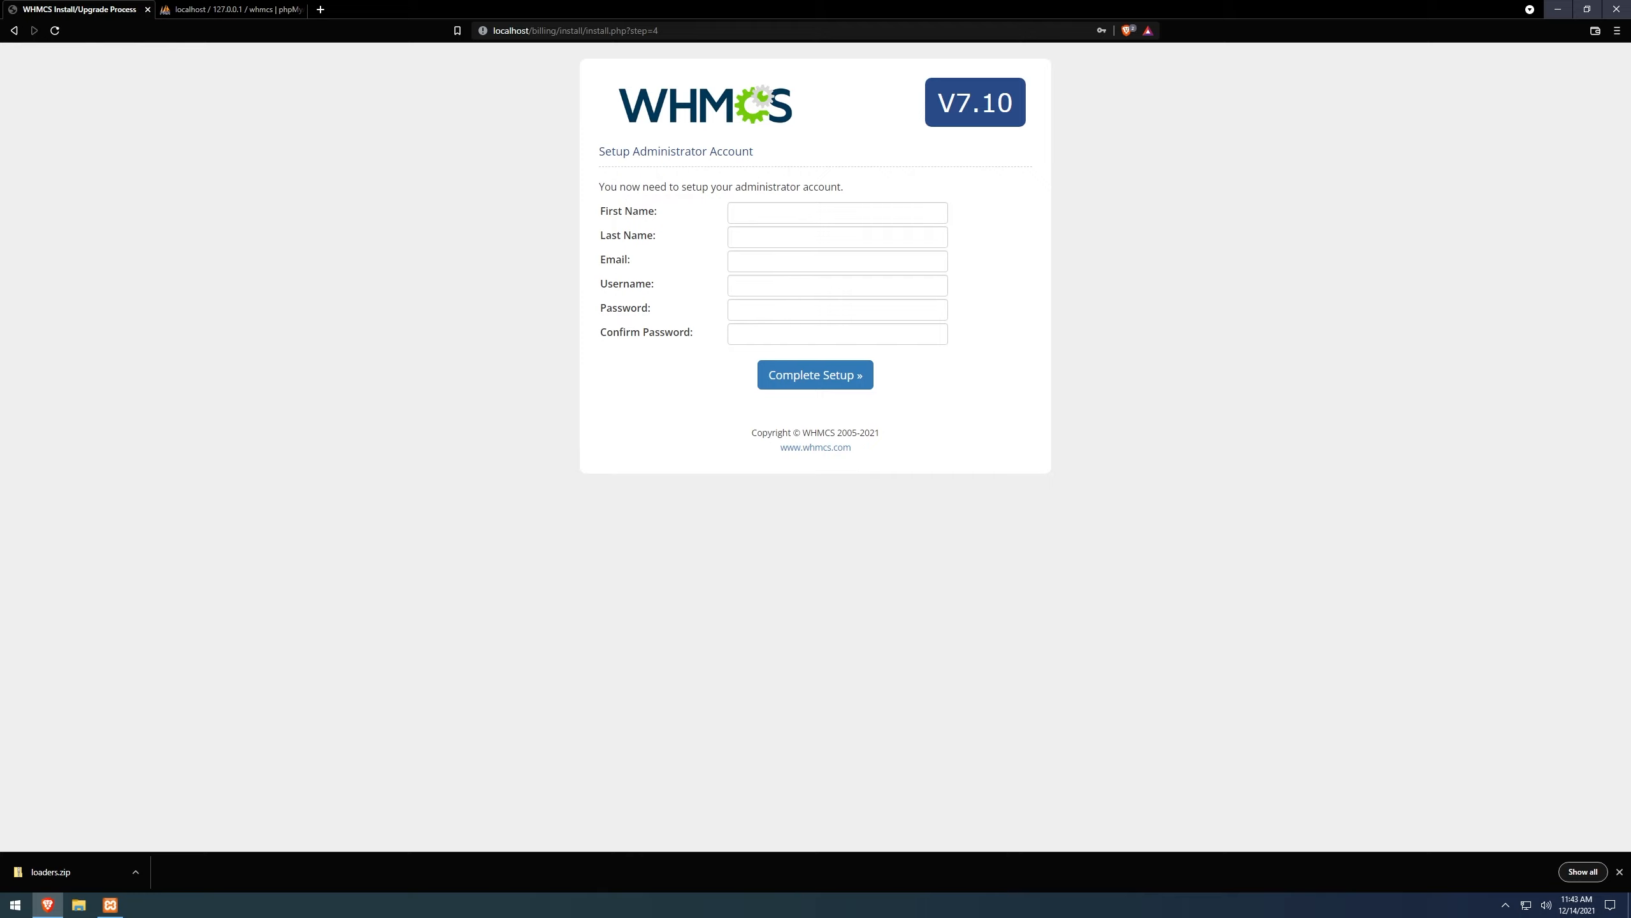
# Fill in the administrator's name, e-mail, username admin and password, then complete setup.
pyautogui.click(781, 212)
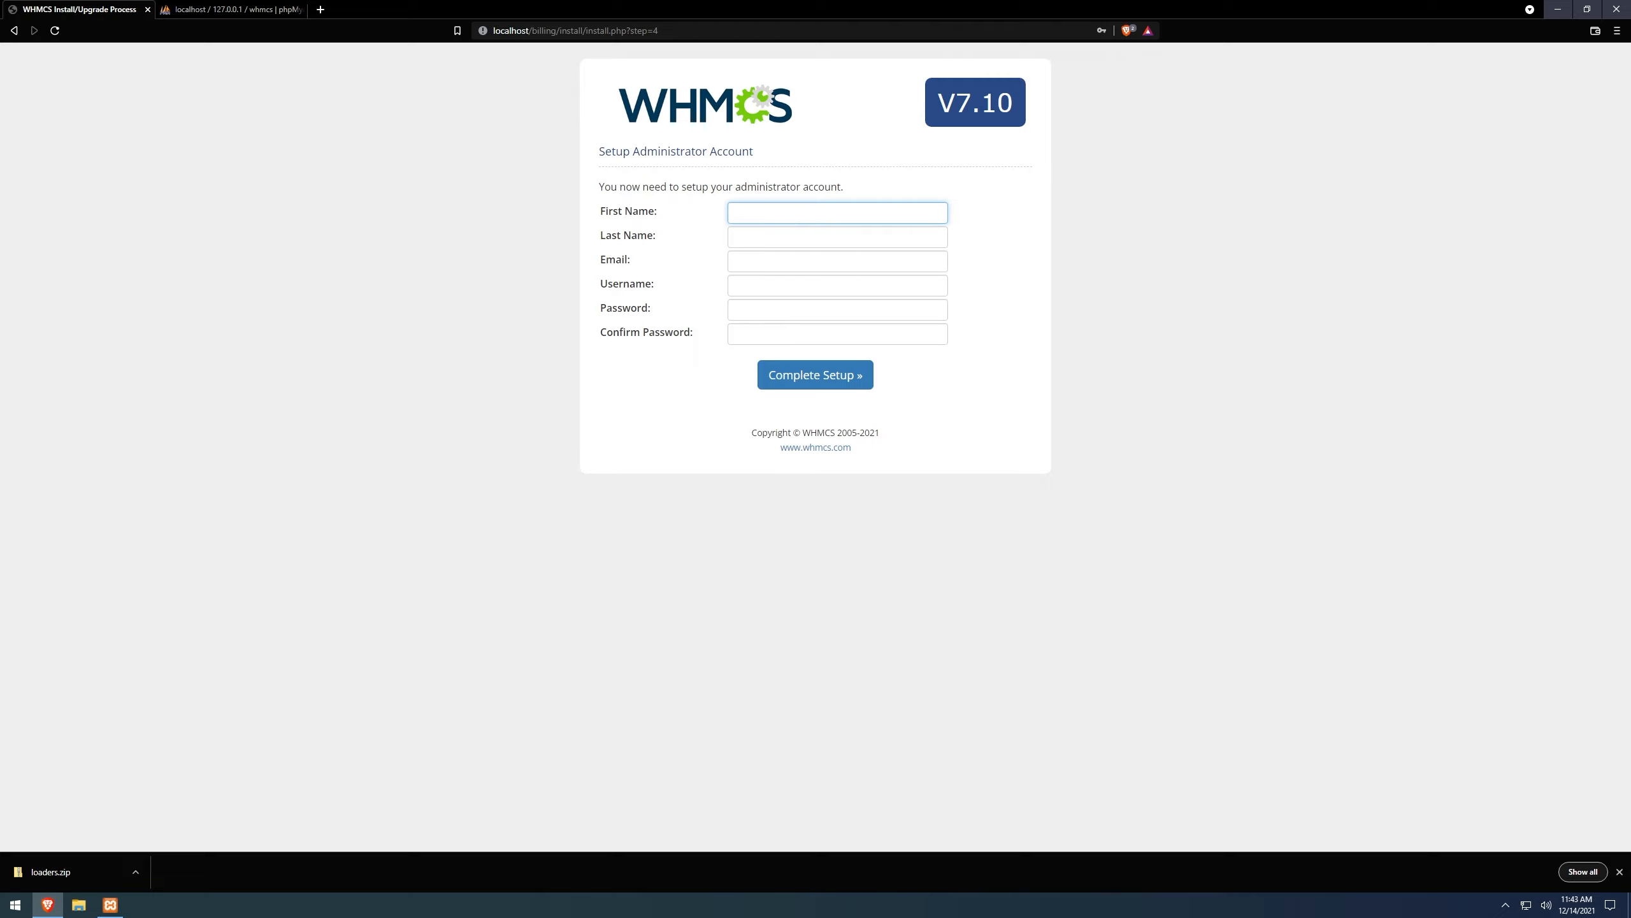
pyautogui.press('Tab')
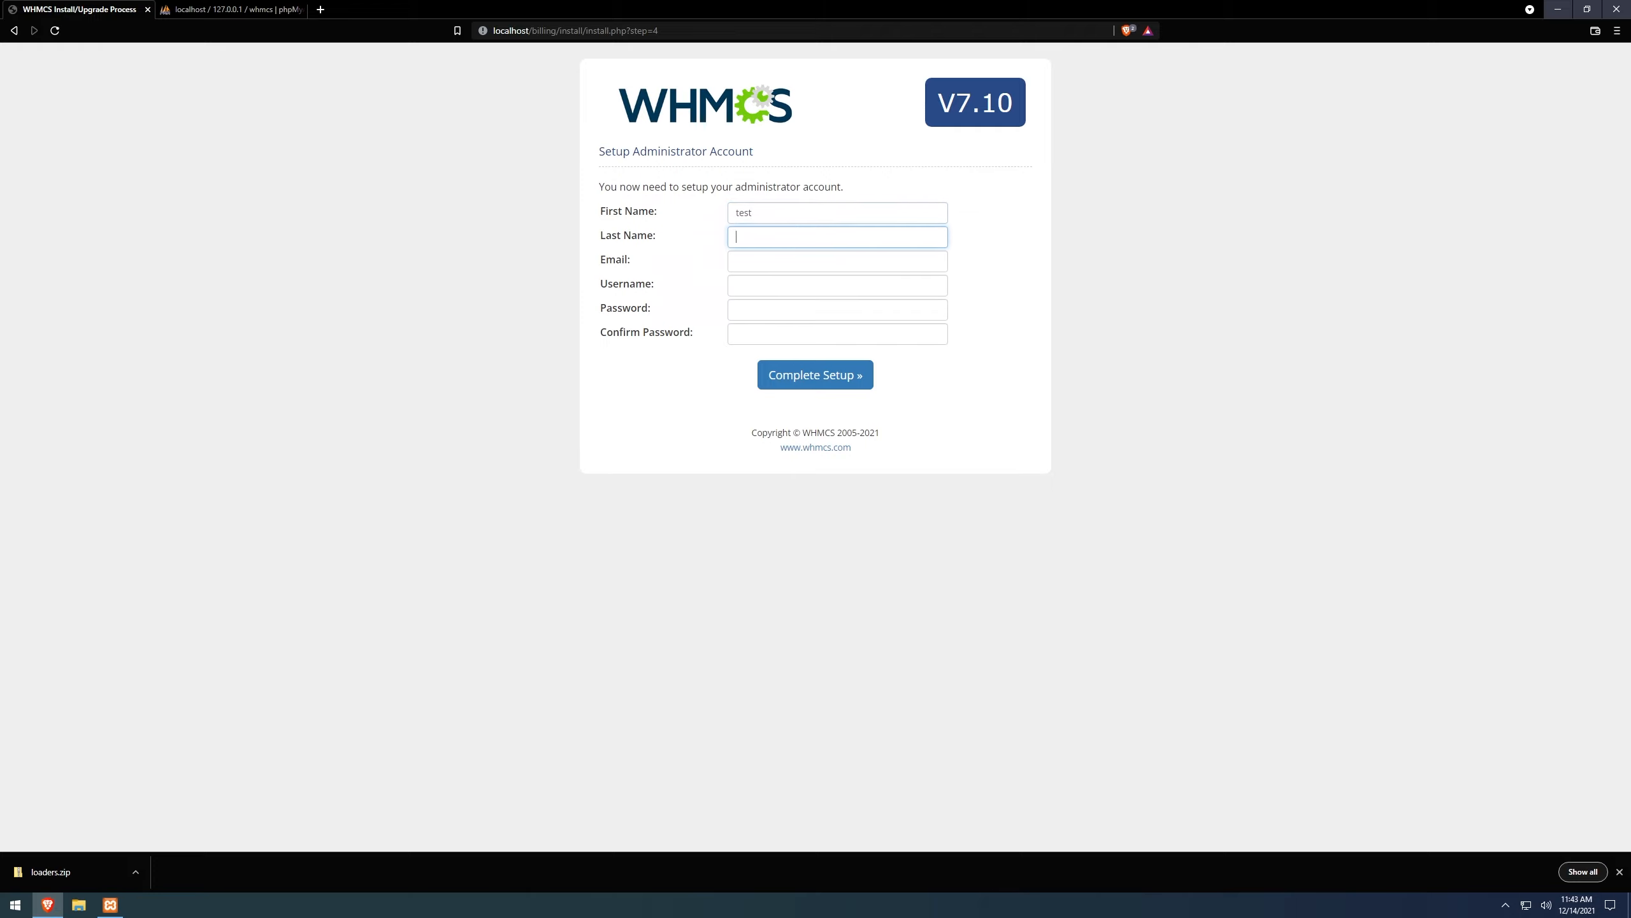
pyautogui.write('ys')
pyautogui.write('user')
pyautogui.write('test@test.')
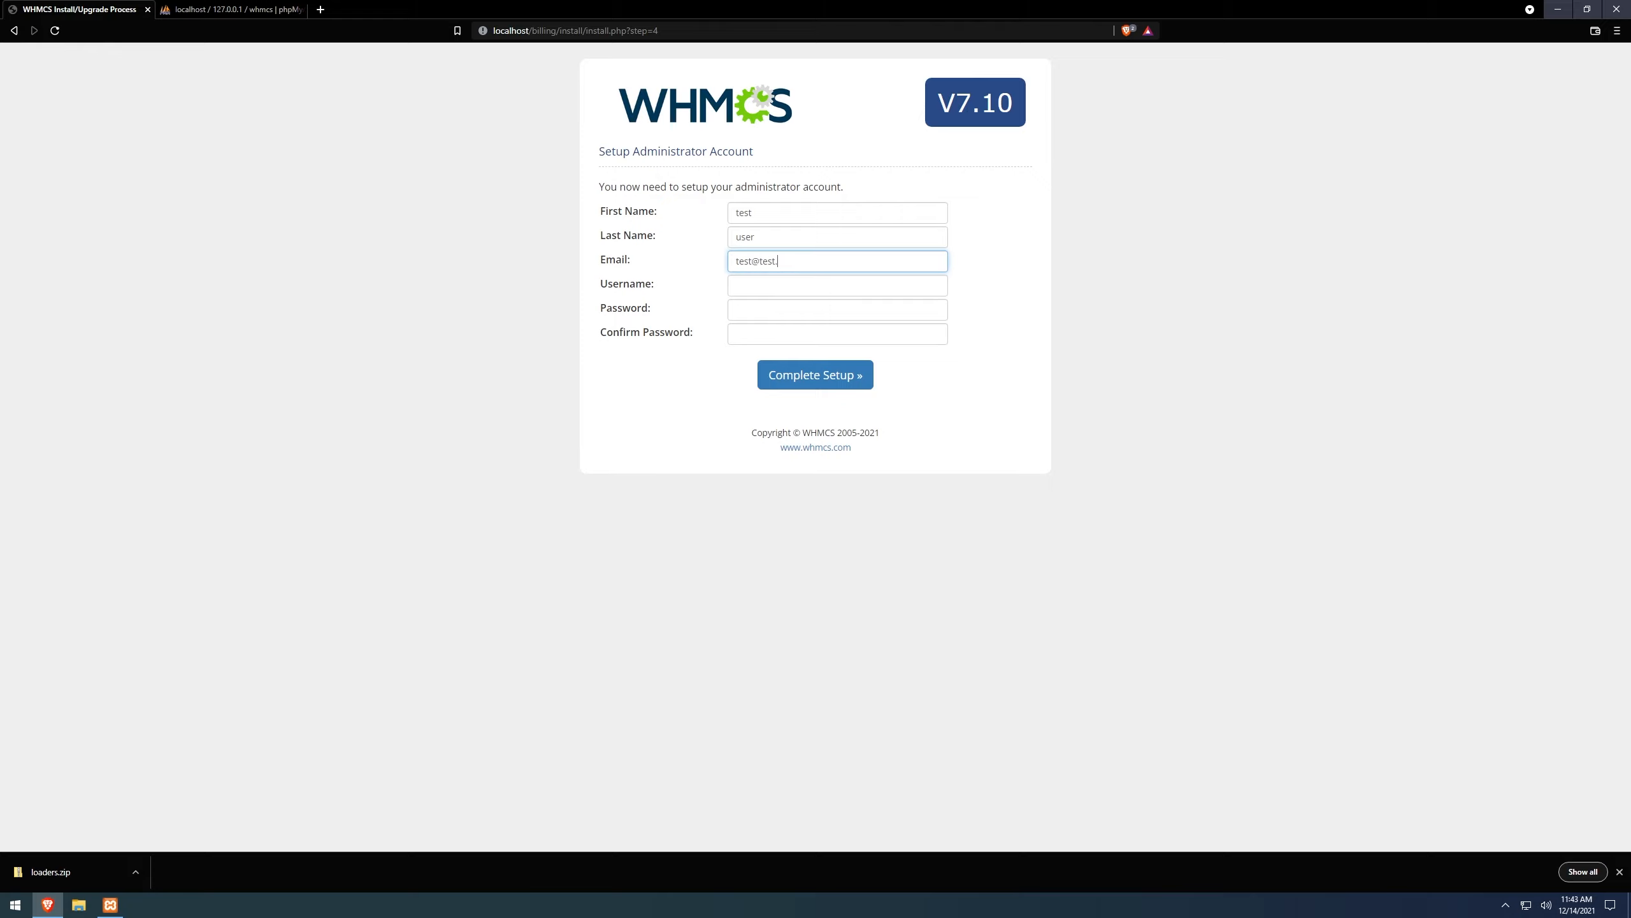
pyautogui.write('com')
pyautogui.press('Tab')
pyautogui.write('admin')
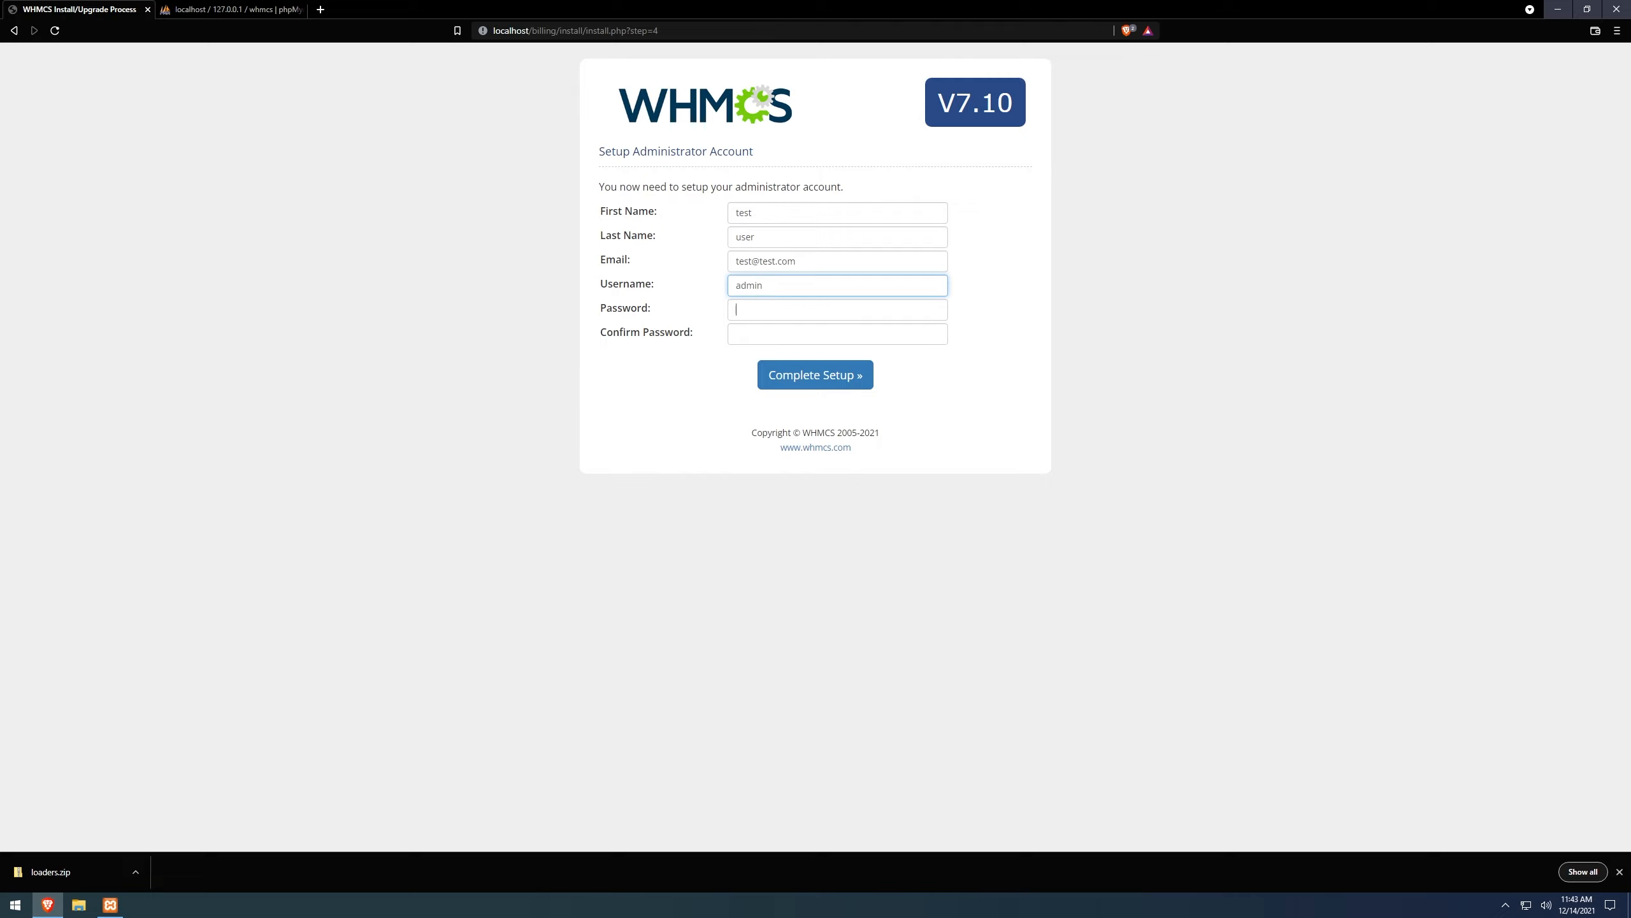
pyautogui.press('Tab')
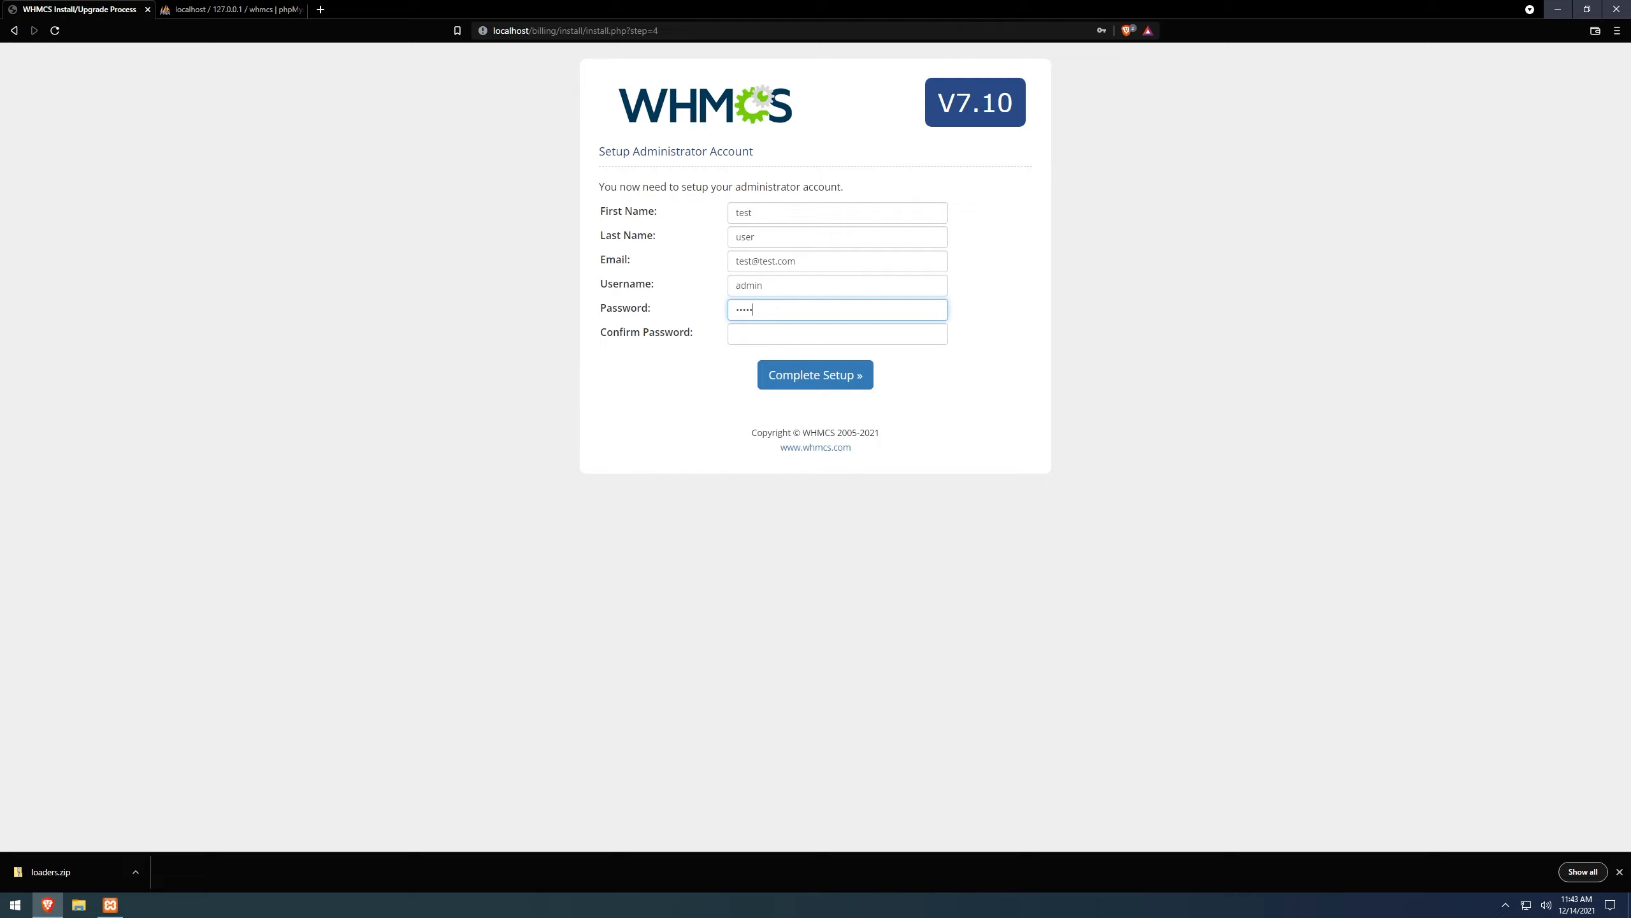
pyautogui.press('Tab')
pyautogui.write('•')
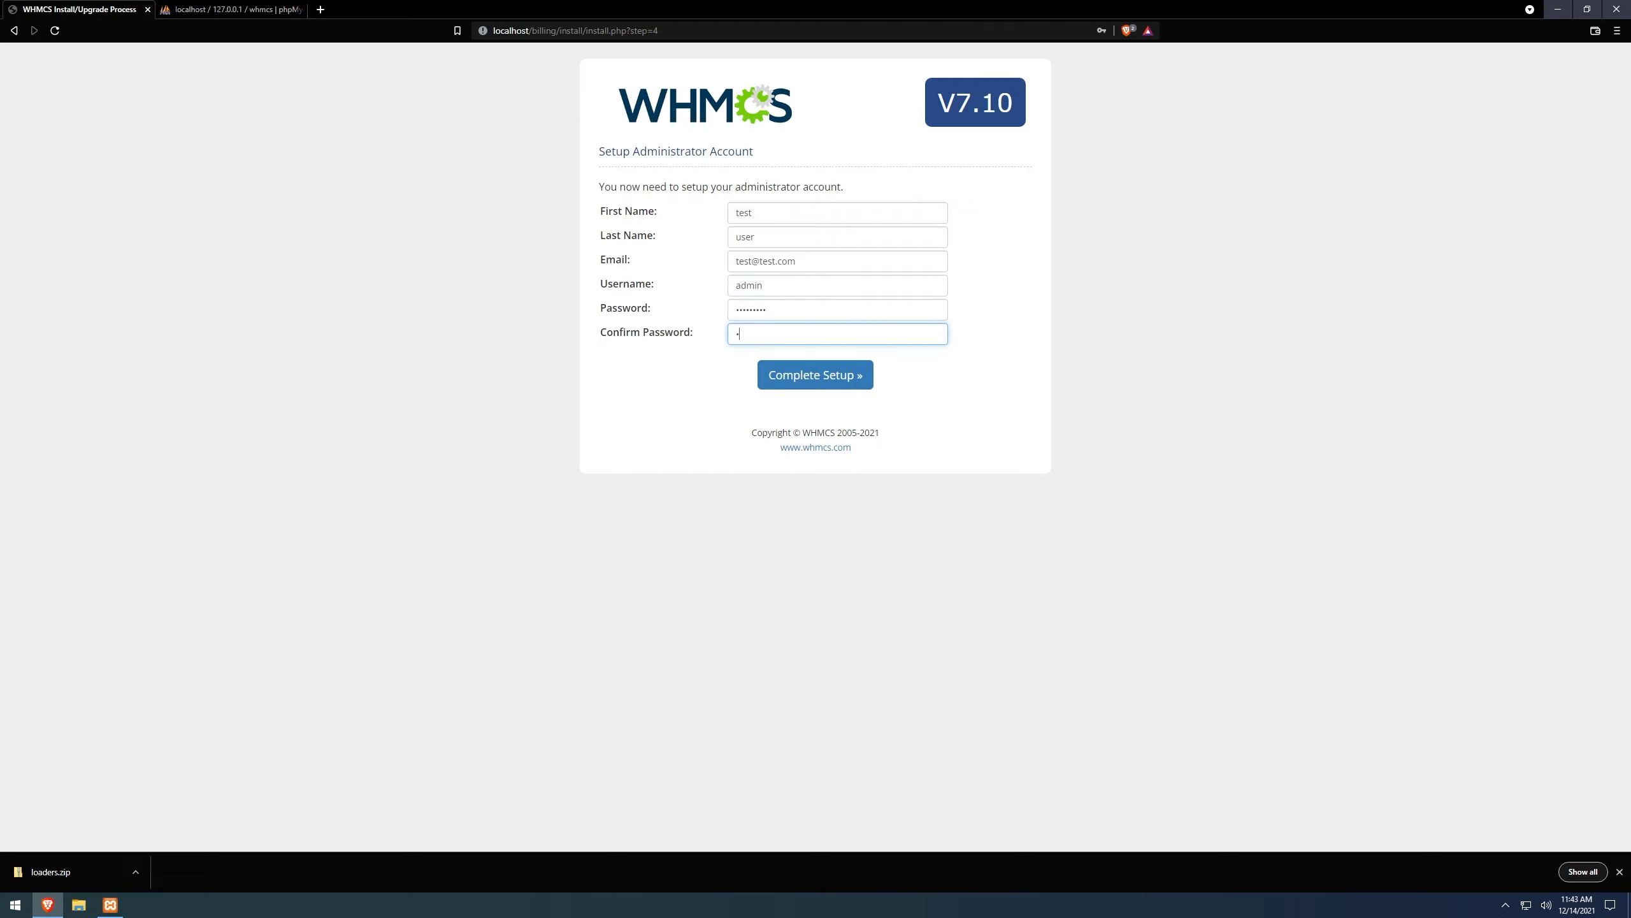
pyautogui.write('•••')
pyautogui.click(821, 381)
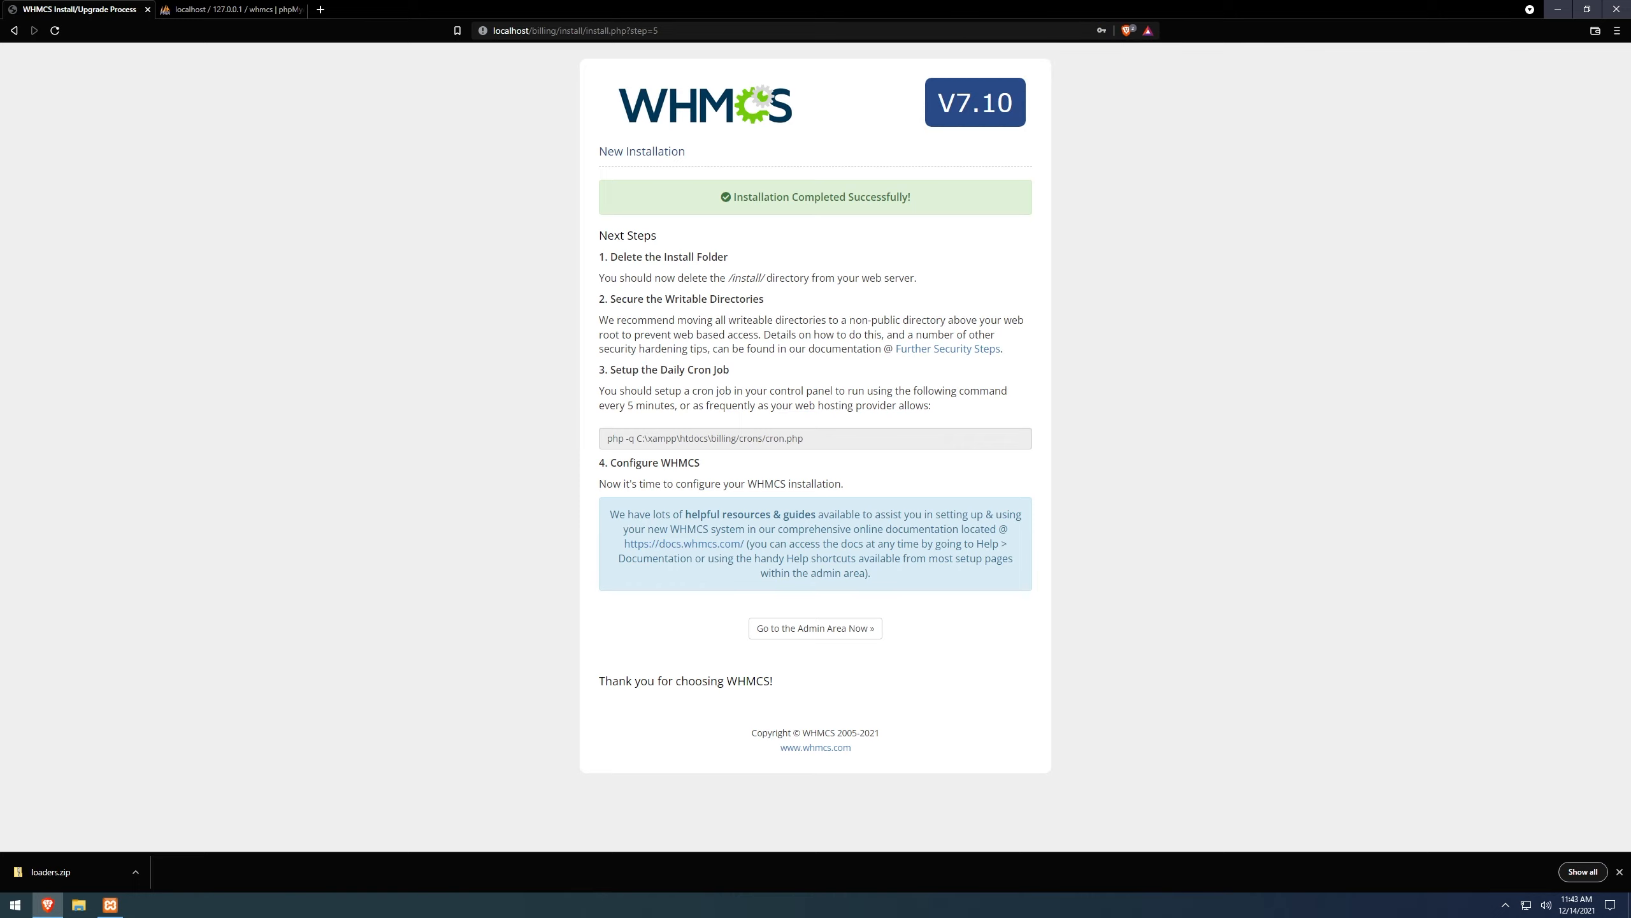
# Review the installation success message and select the cron job command.
pyautogui.moveTo(928, 197); pyautogui.dragTo(748, 197)
pyautogui.click(754, 219)
pyautogui.moveTo(804, 440); pyautogui.dragTo(542, 448)
pyautogui.click(540, 445)
pyautogui.moveTo(804, 438); pyautogui.dragTo(487, 430)
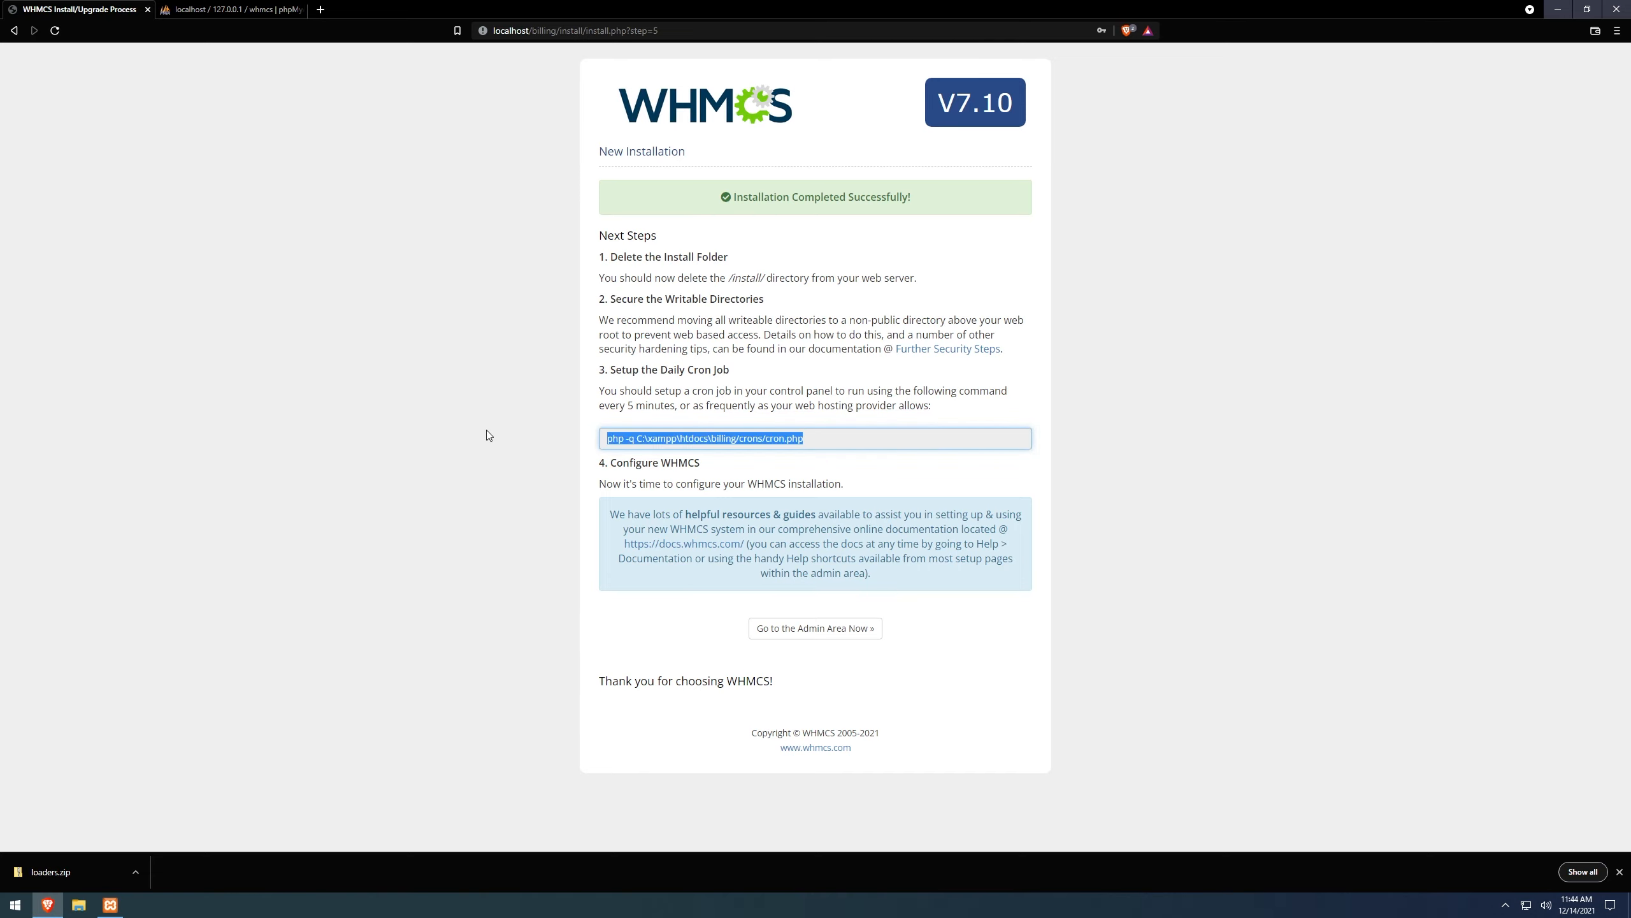
pyautogui.click(488, 430)
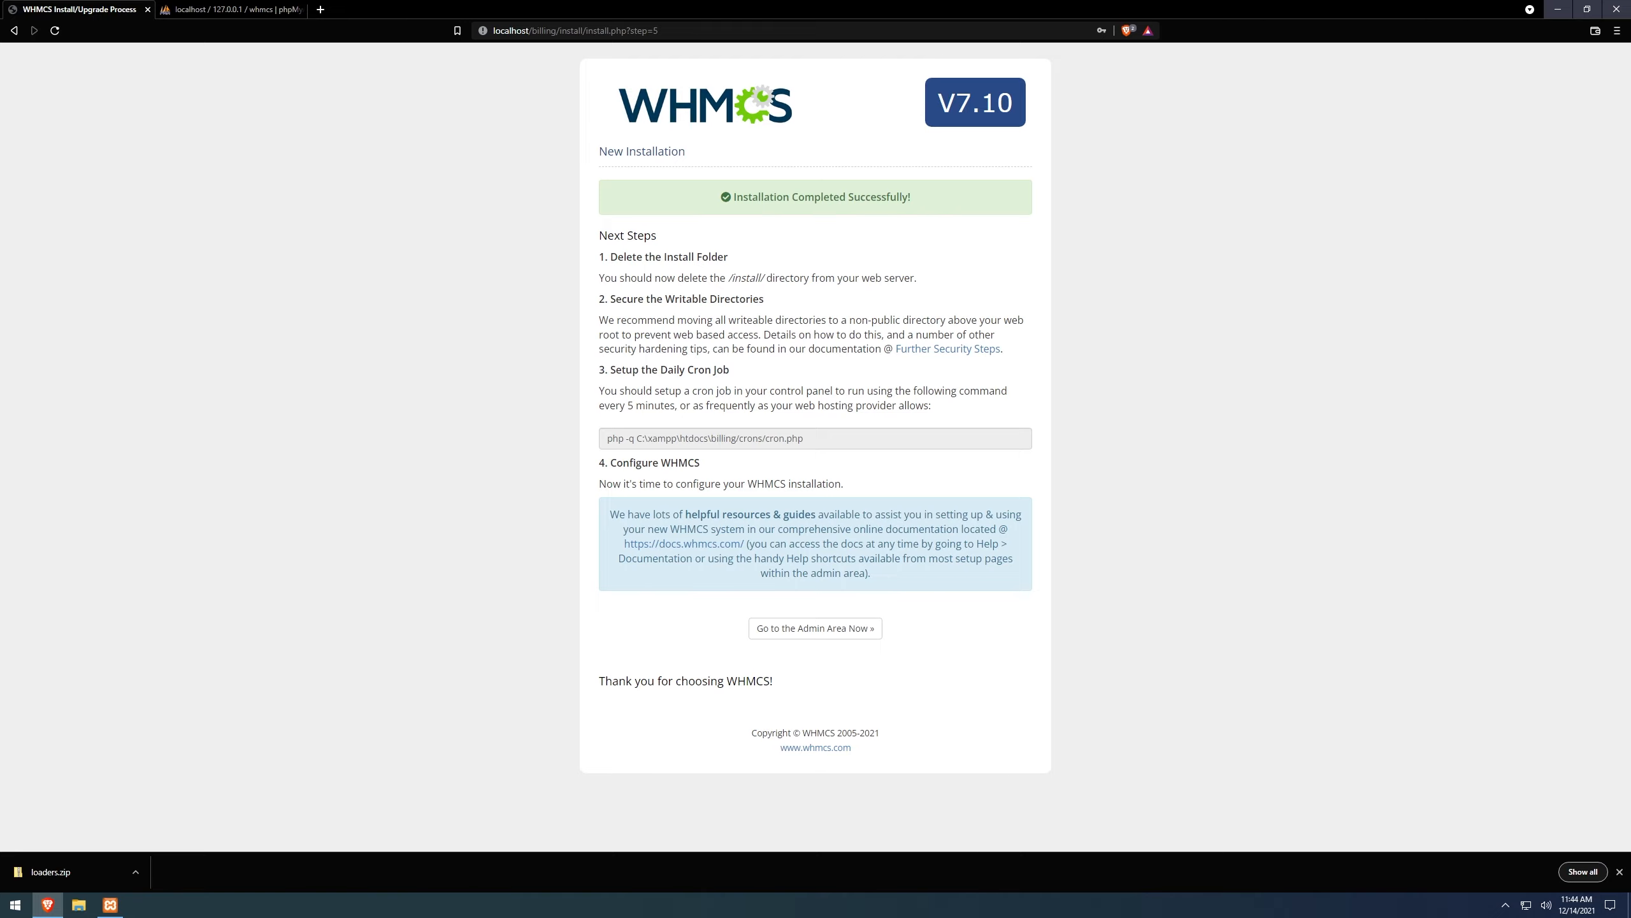
pyautogui.moveTo(805, 439); pyautogui.dragTo(582, 443)
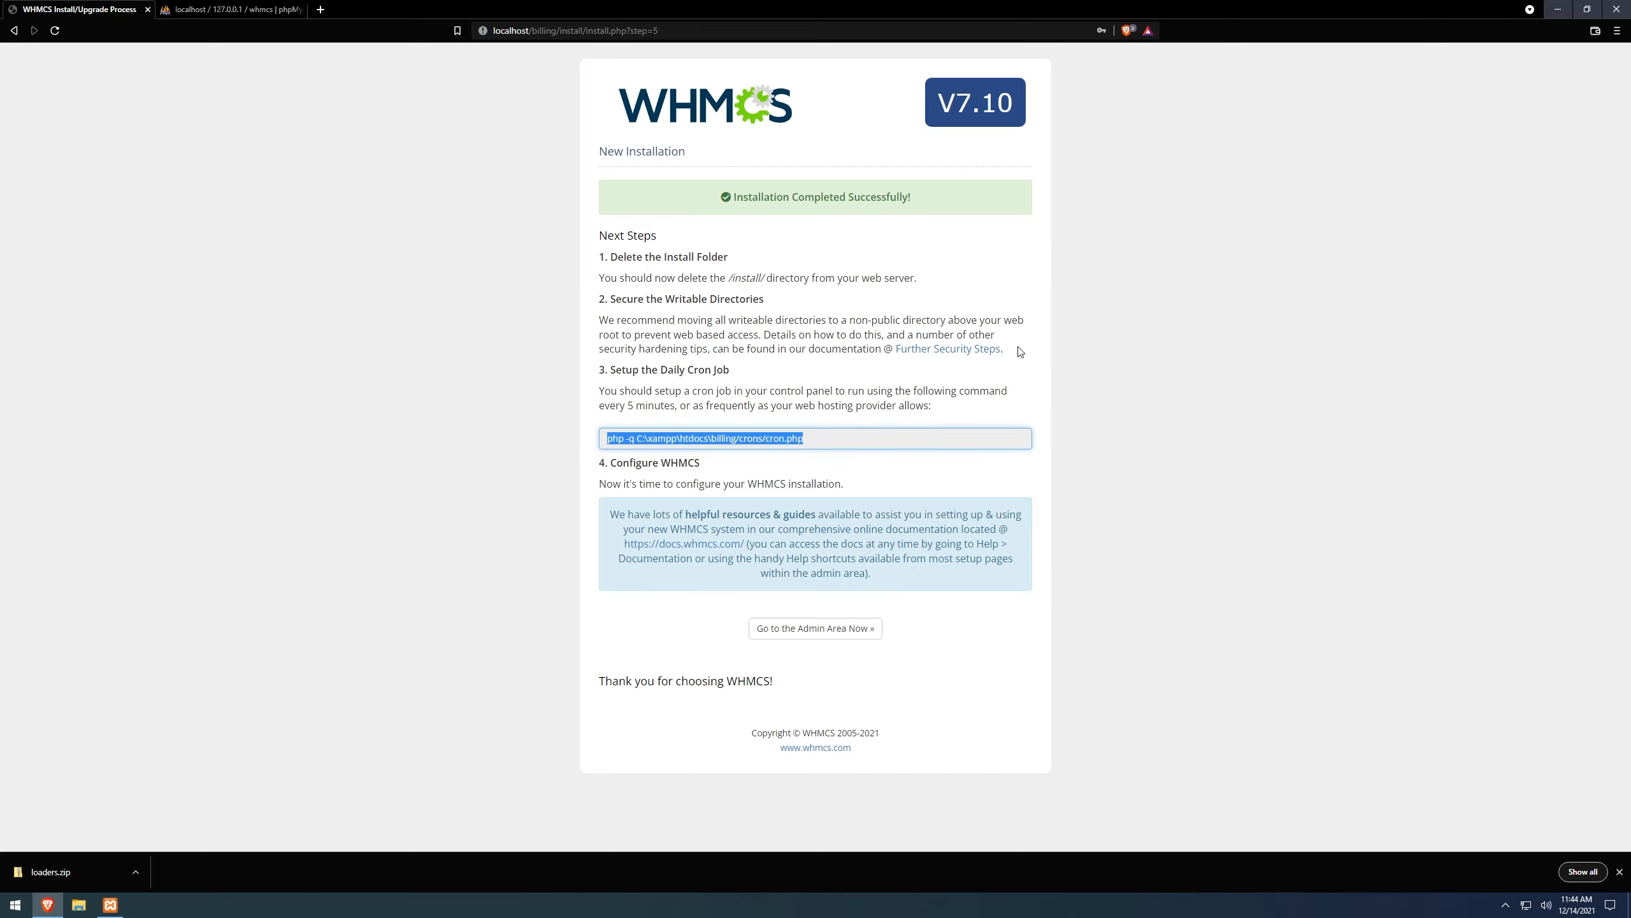
# Go to the WHMCS admin area and review its install-folder Security Warning.
pyautogui.click(803, 631)
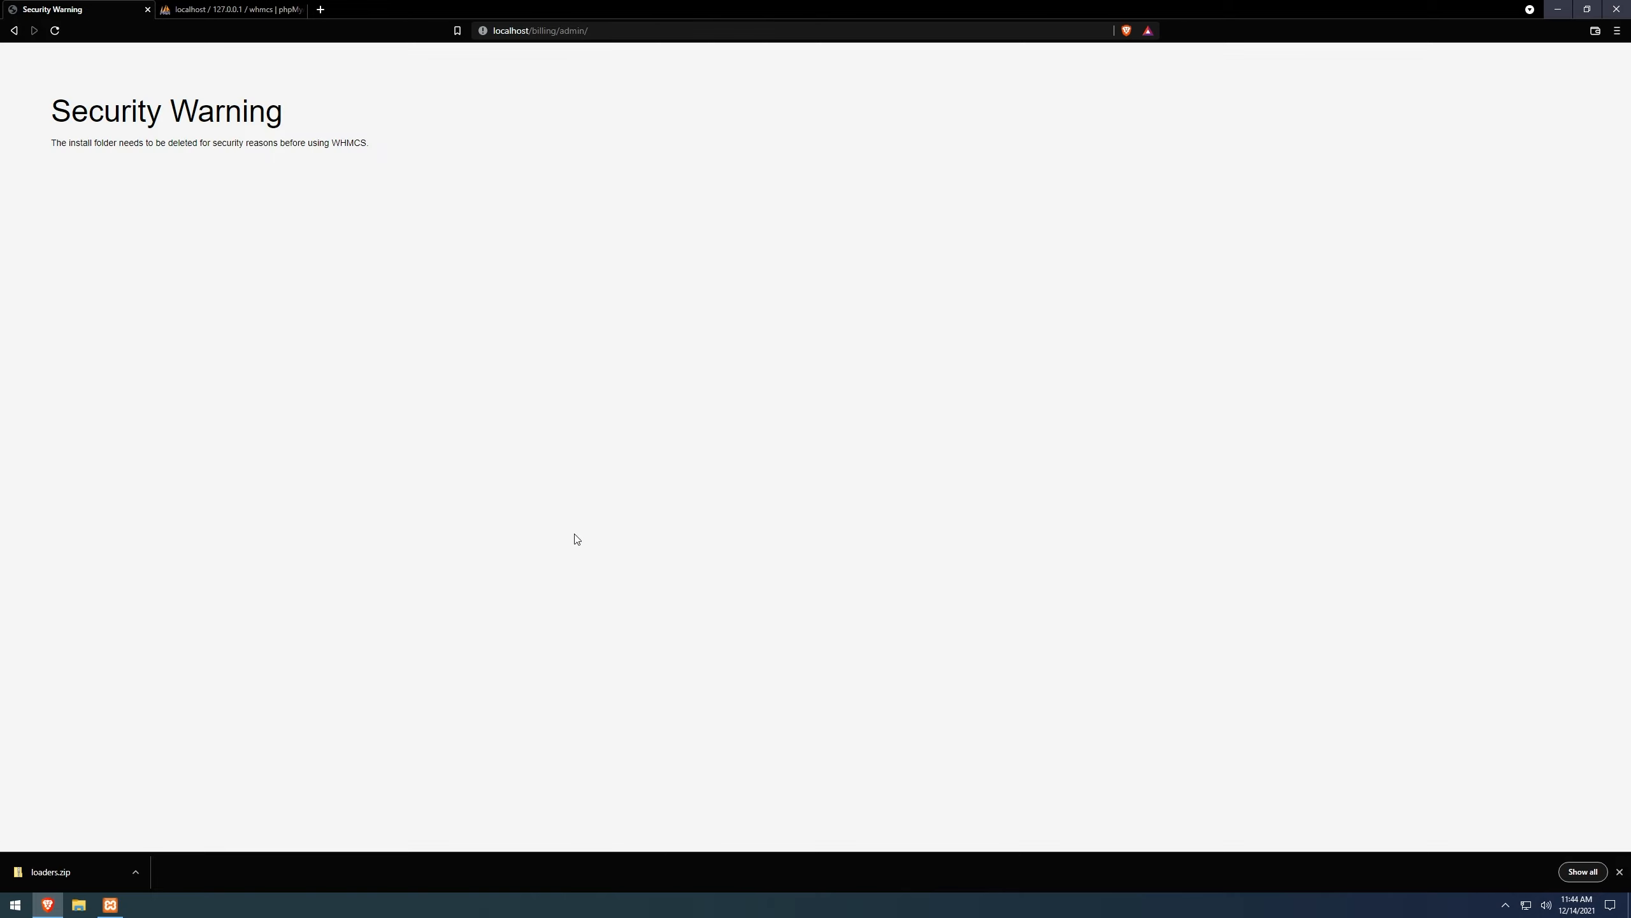
pyautogui.moveTo(308, 123); pyautogui.dragTo(2, 118)
pyautogui.click(318, 185)
# In File Explorer, browse to C:\xampp\htdocs\billing.
pyautogui.click(79, 905)
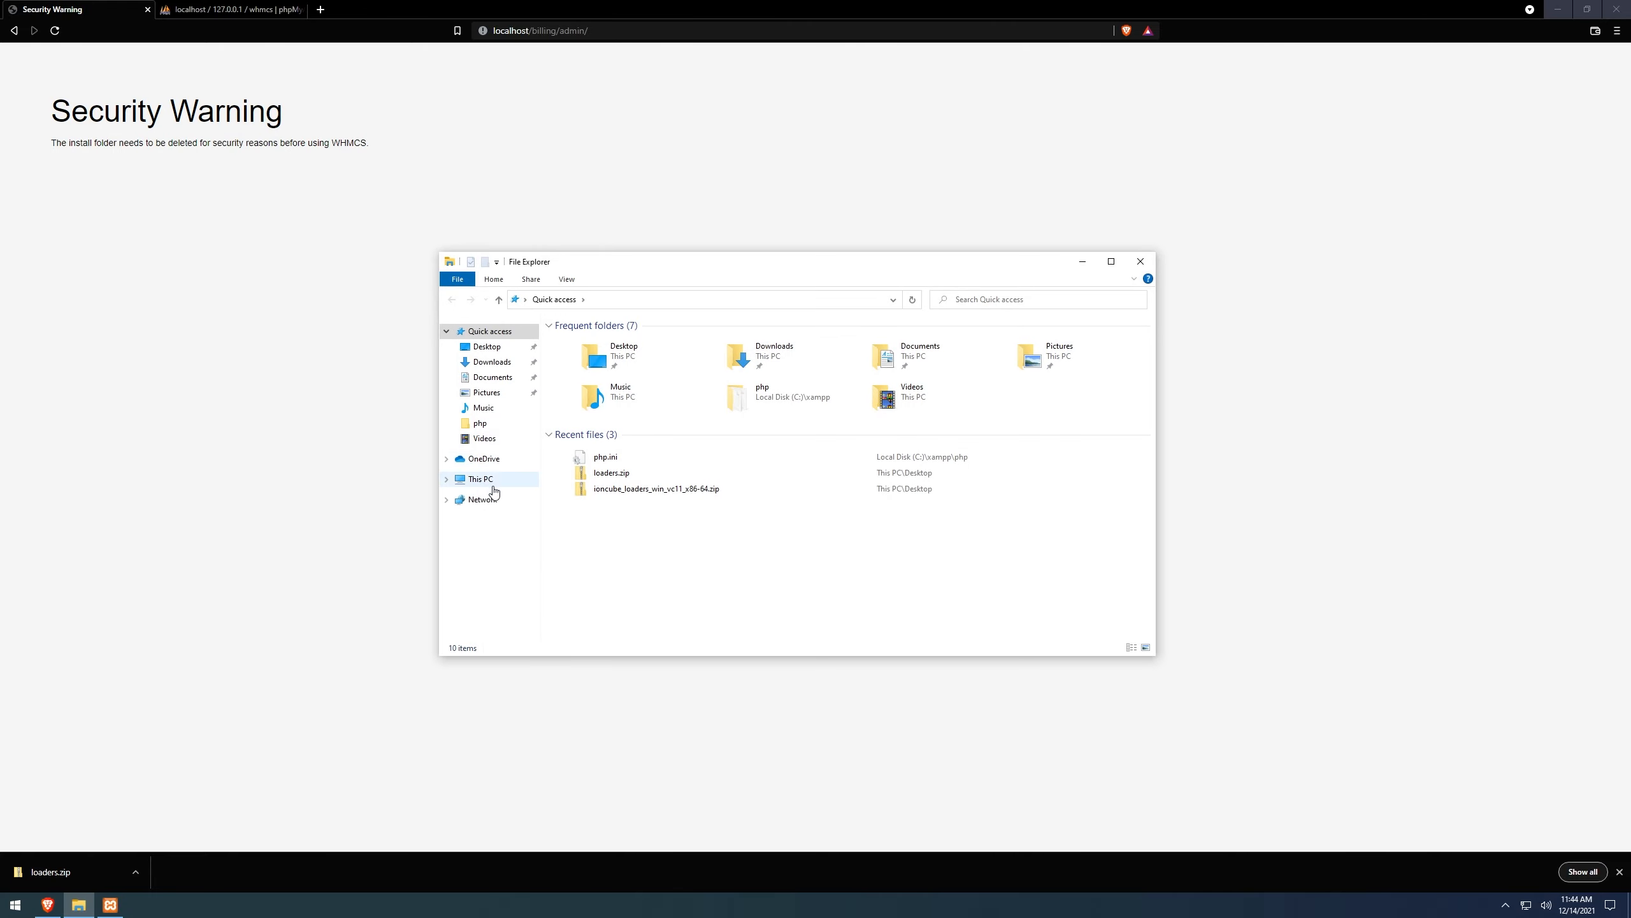
pyautogui.click(491, 482)
pyautogui.doubleClick(591, 487)
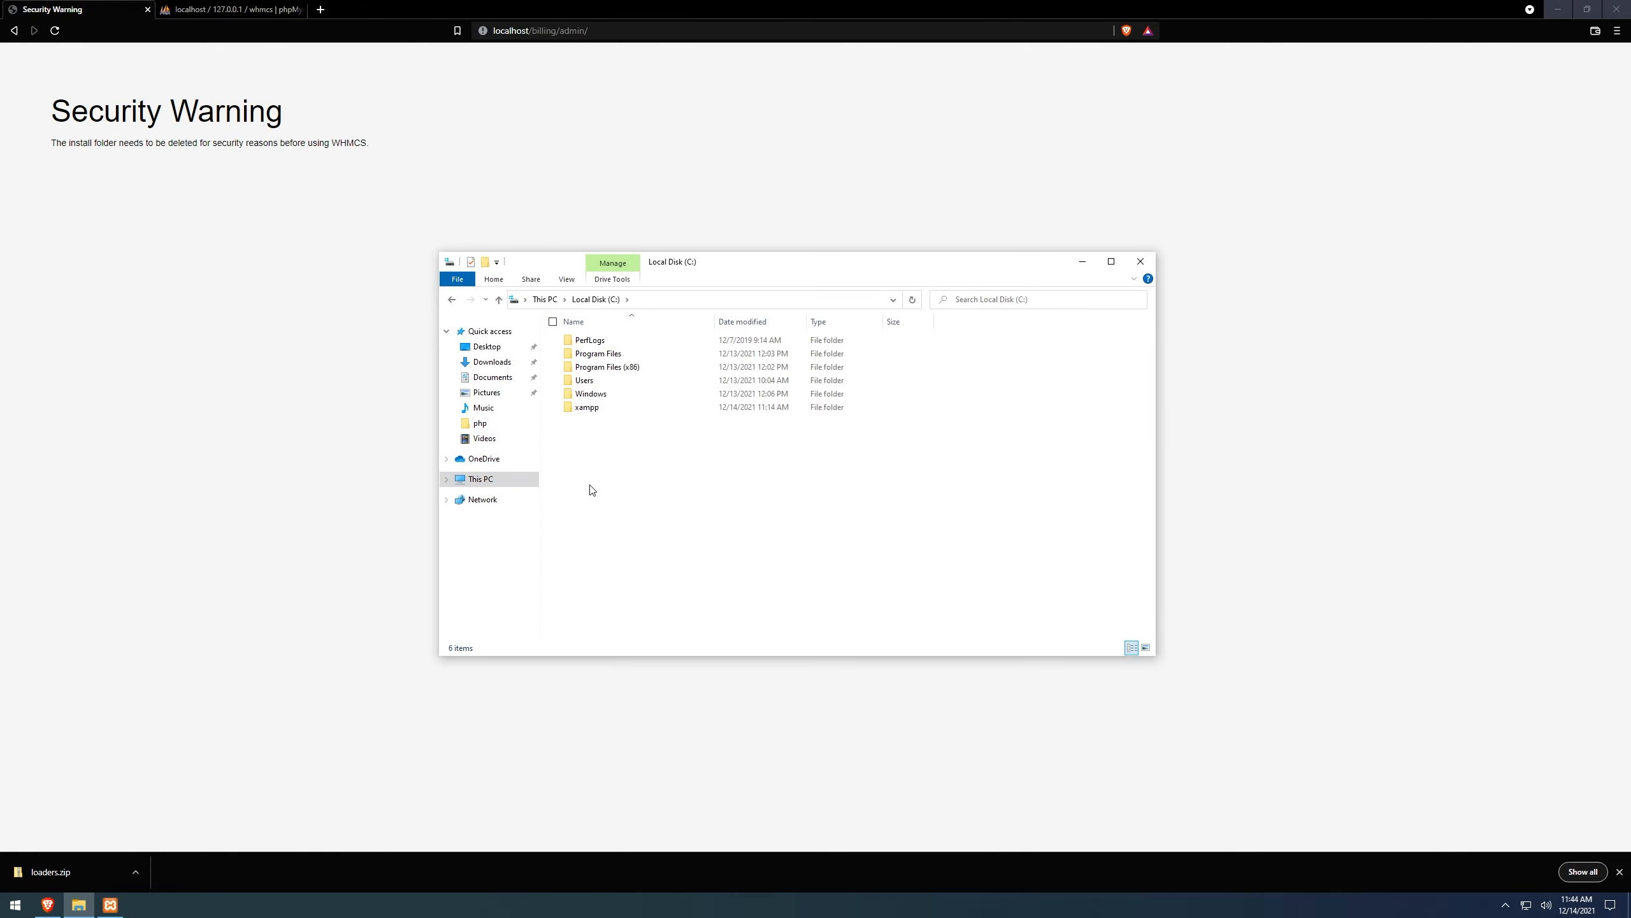
pyautogui.doubleClick(610, 408)
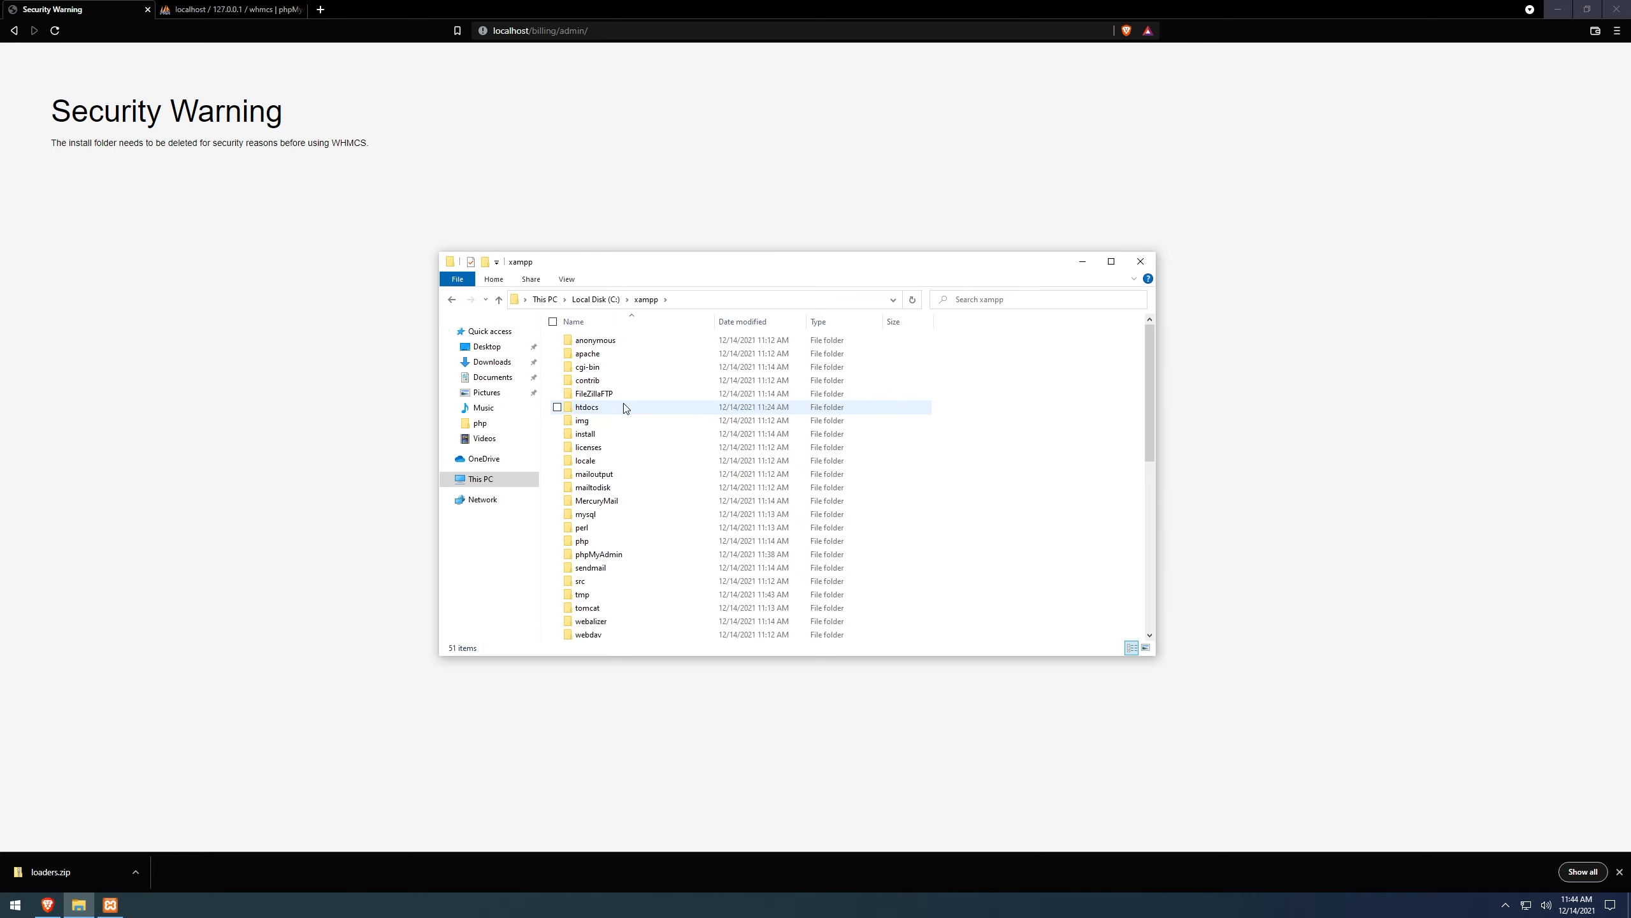
pyautogui.doubleClick(613, 408)
pyautogui.click(607, 346)
pyautogui.doubleClick(606, 346)
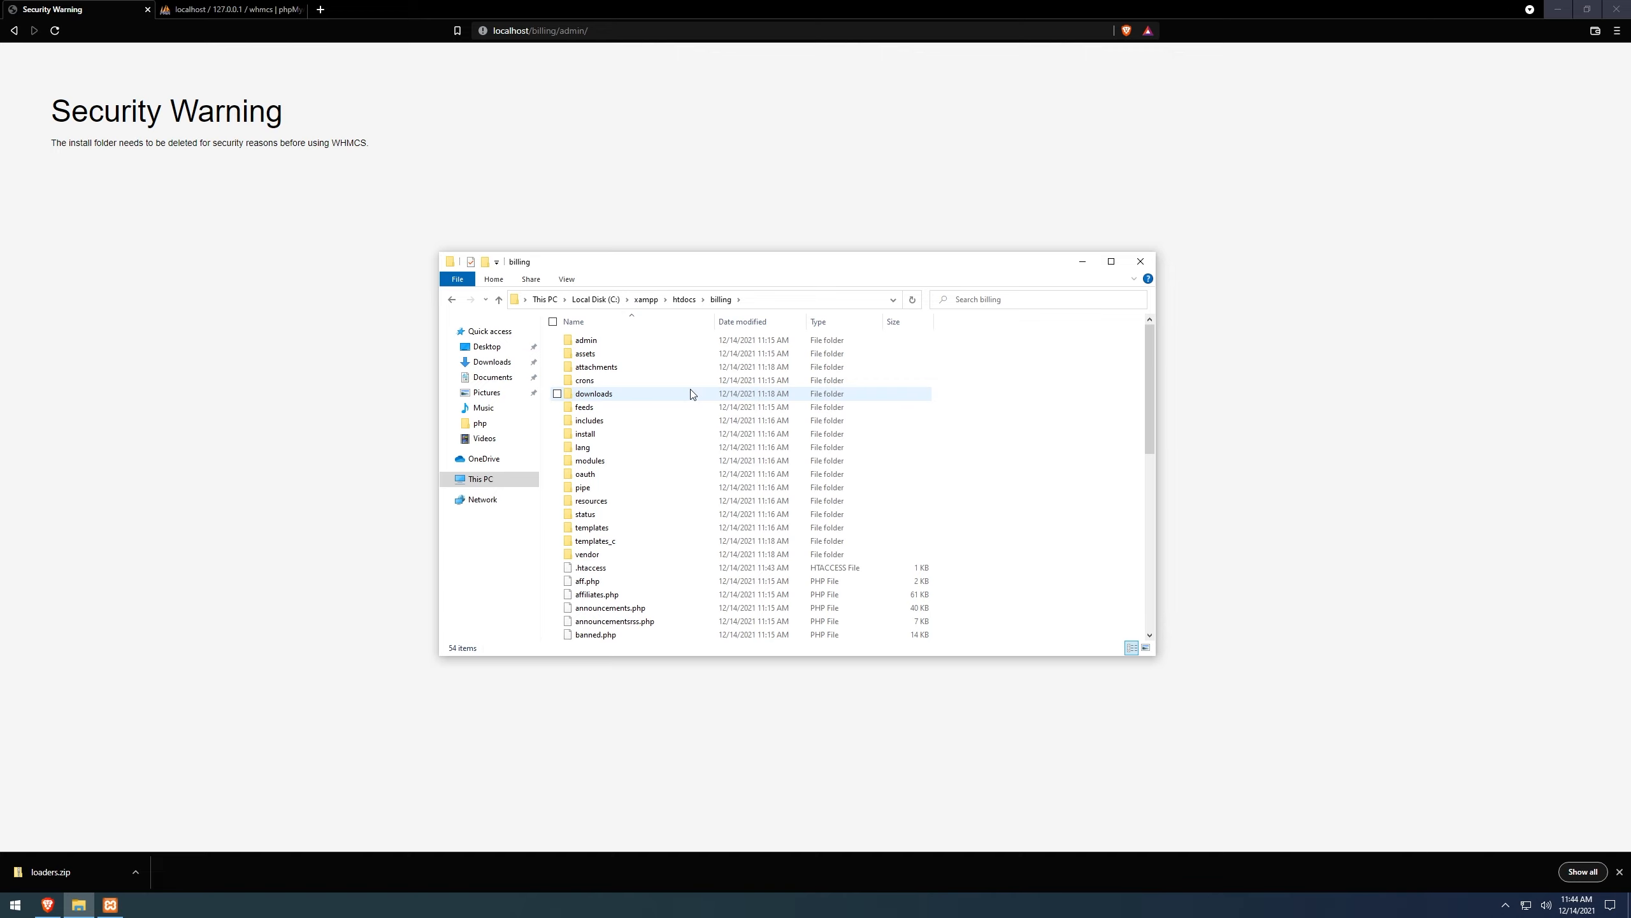
# Delete the install folder and return to the browser.
pyautogui.rightClick(591, 438)
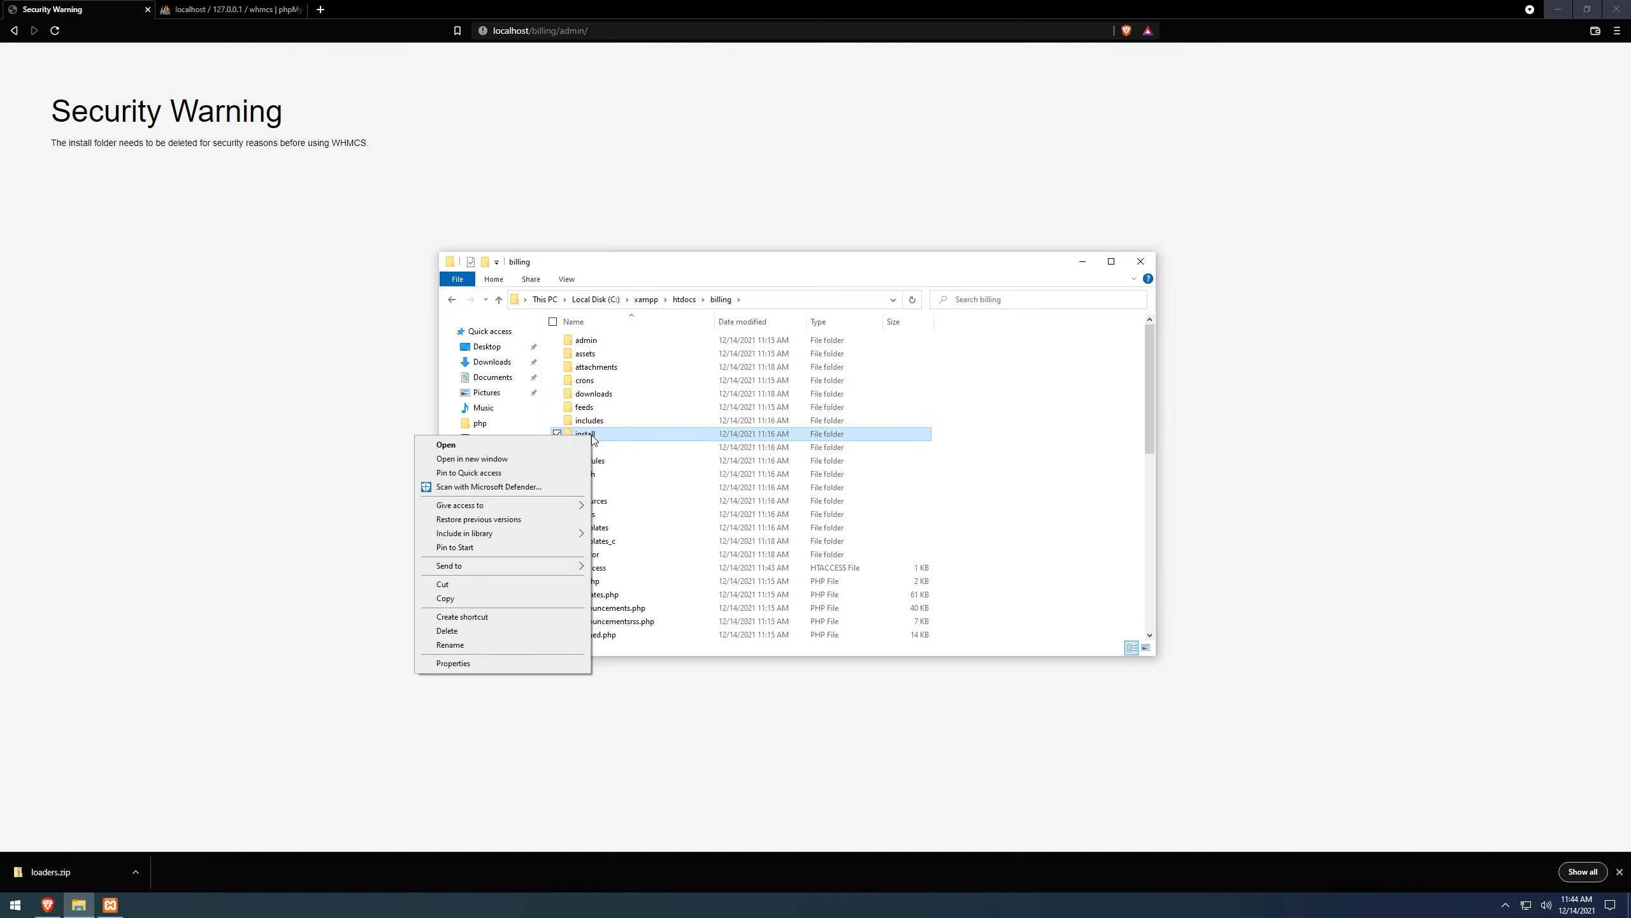
pyautogui.click(514, 633)
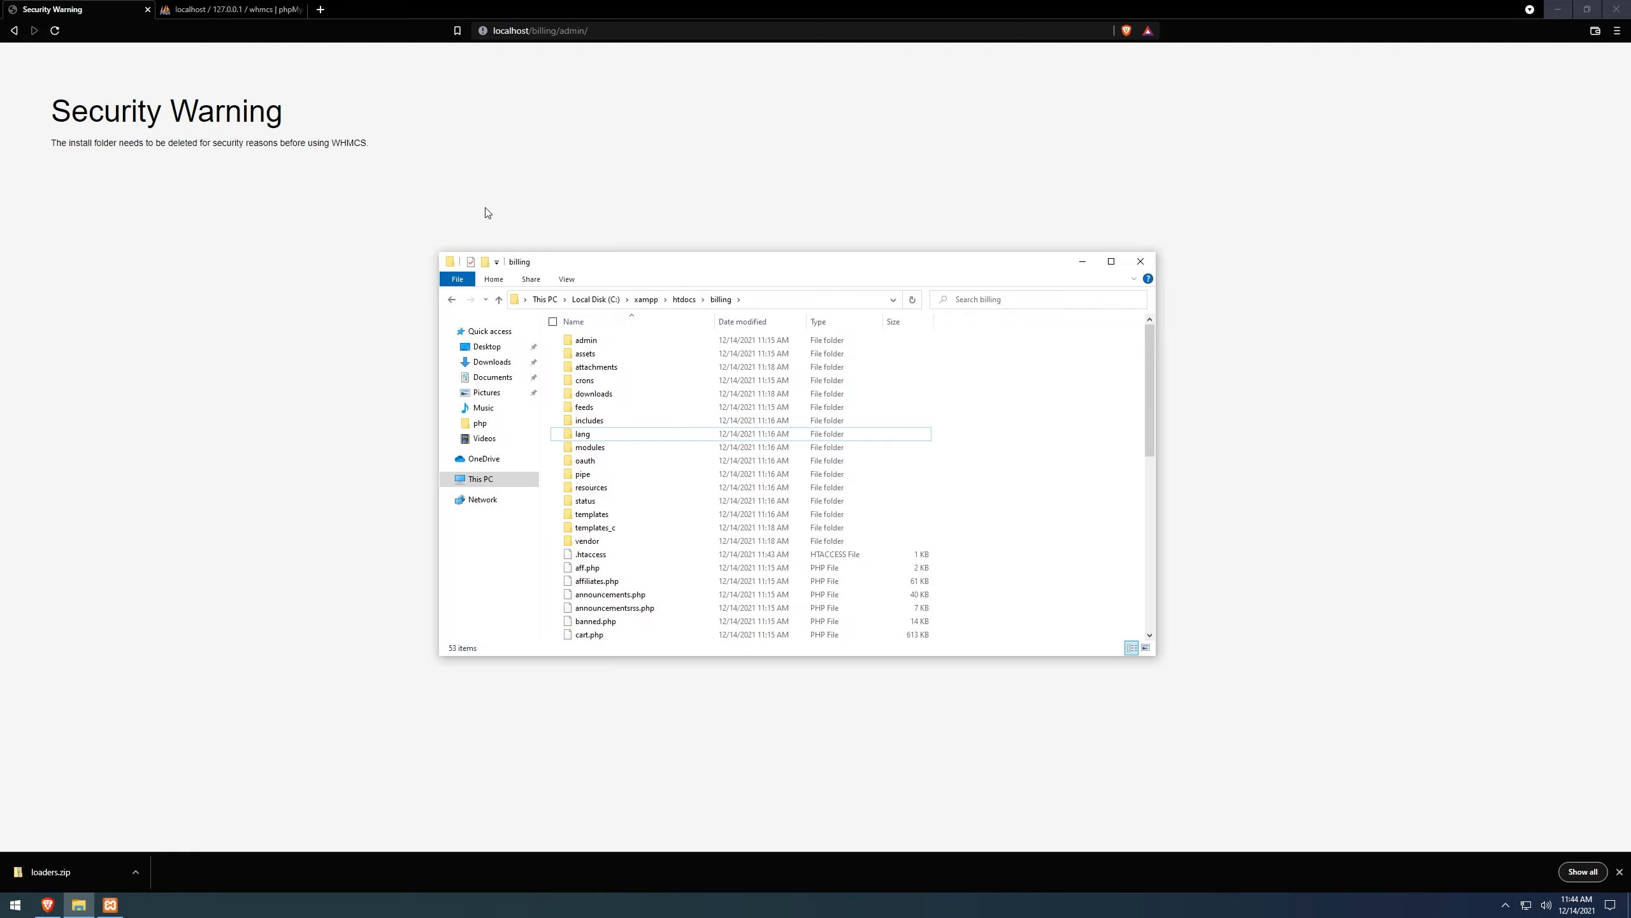
pyautogui.click(501, 179)
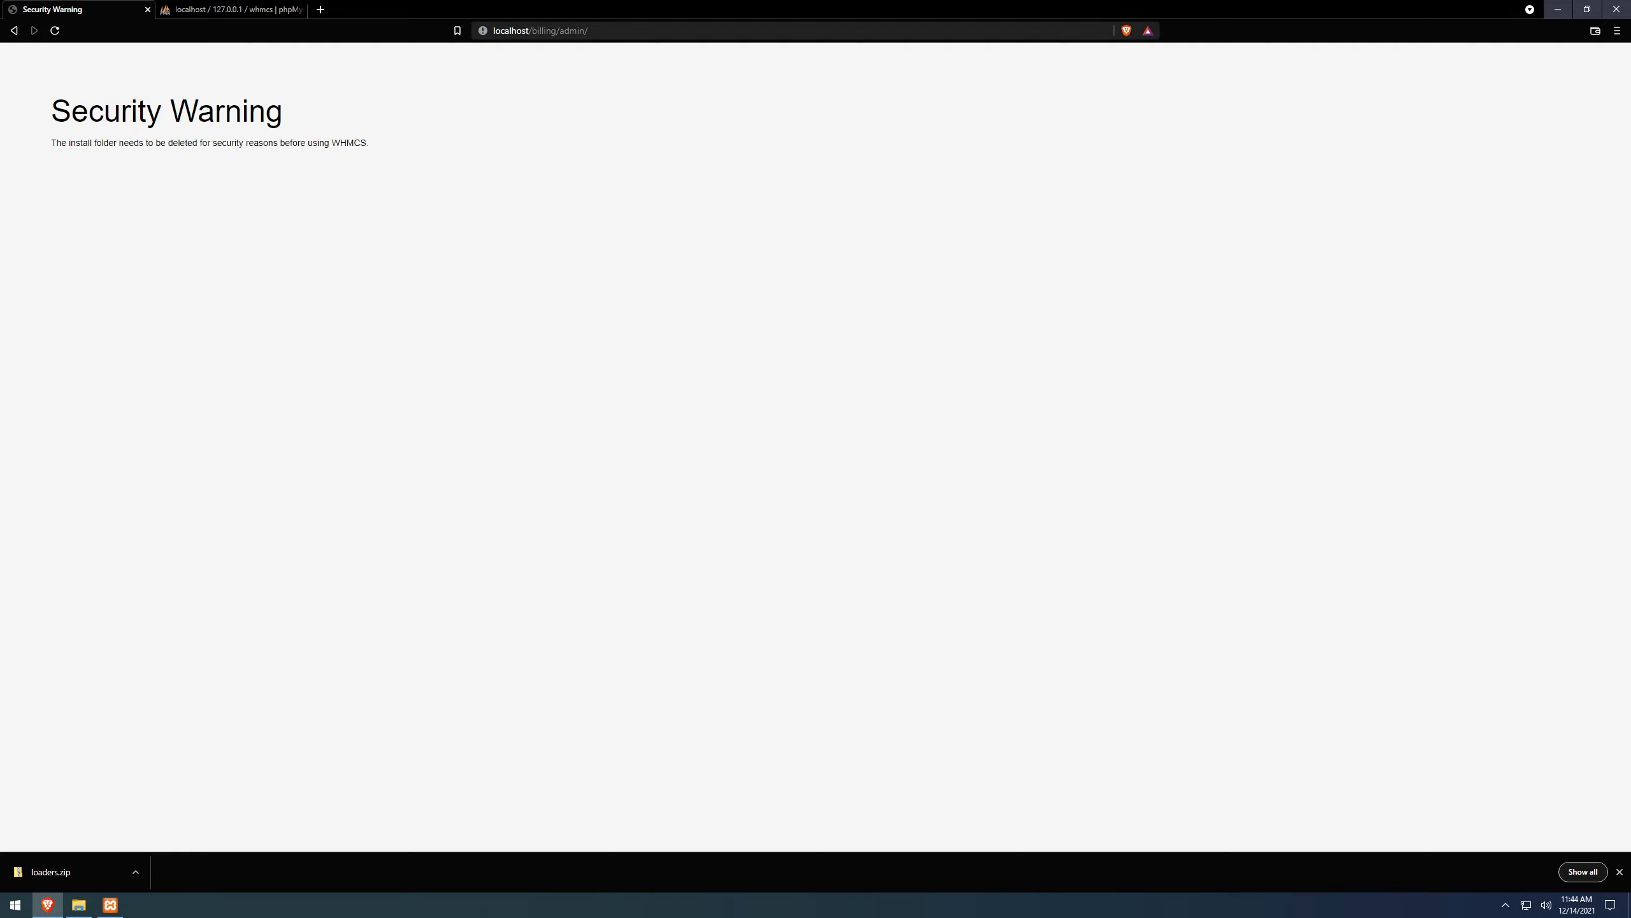
# Reload the client portal now that the install folder is gone, and browse all store products.
pyautogui.press('Return')
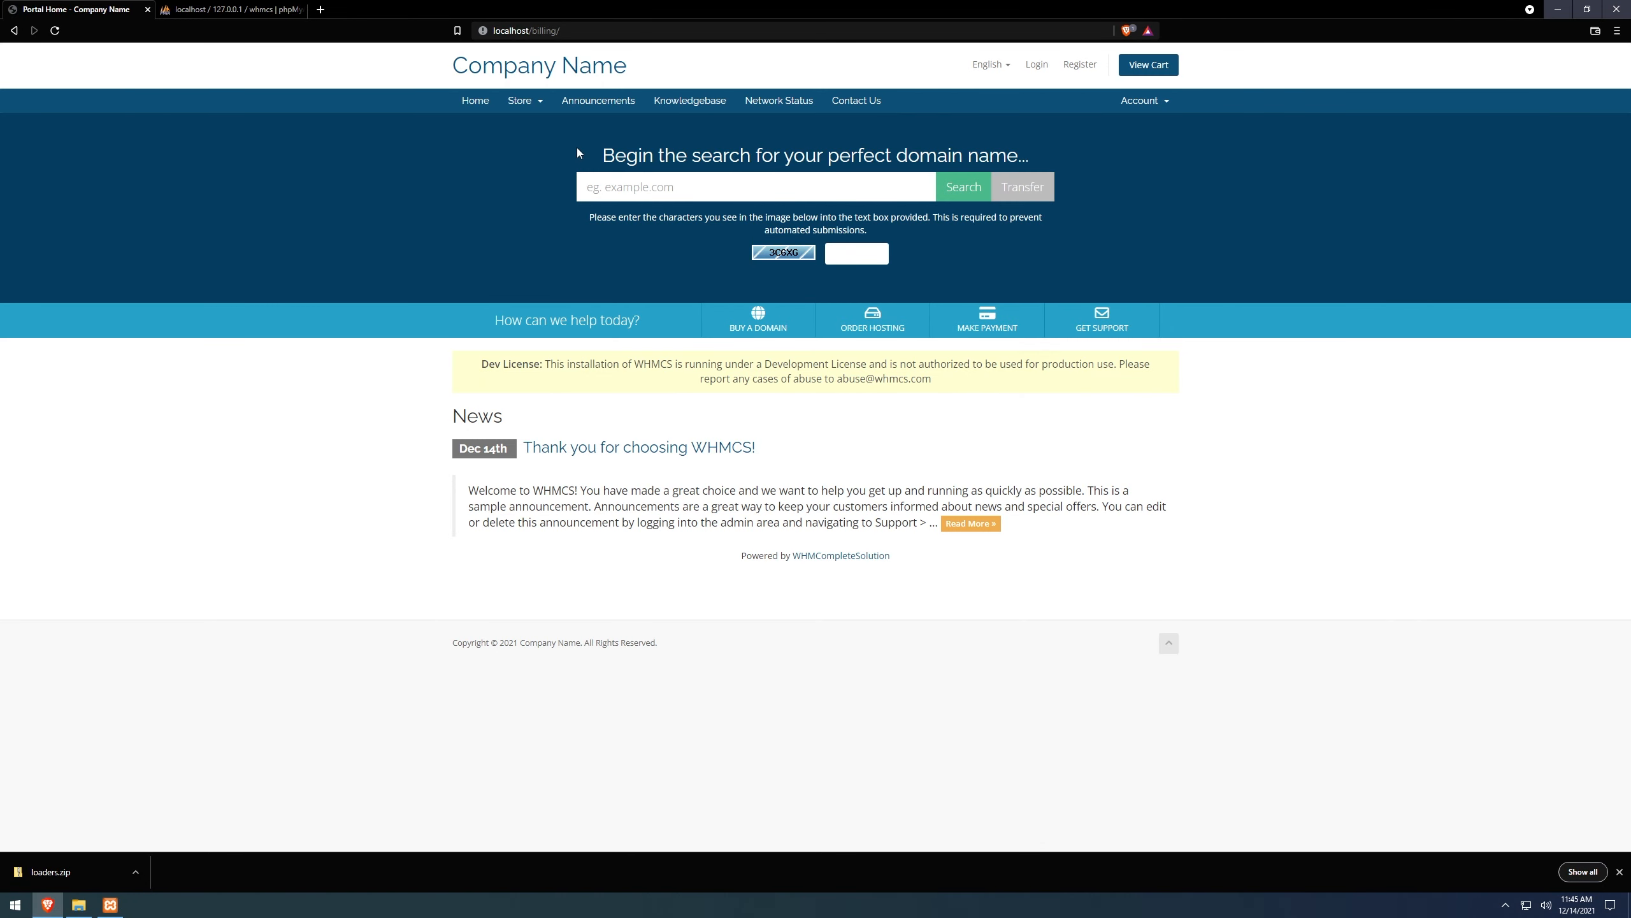
pyautogui.click(523, 105)
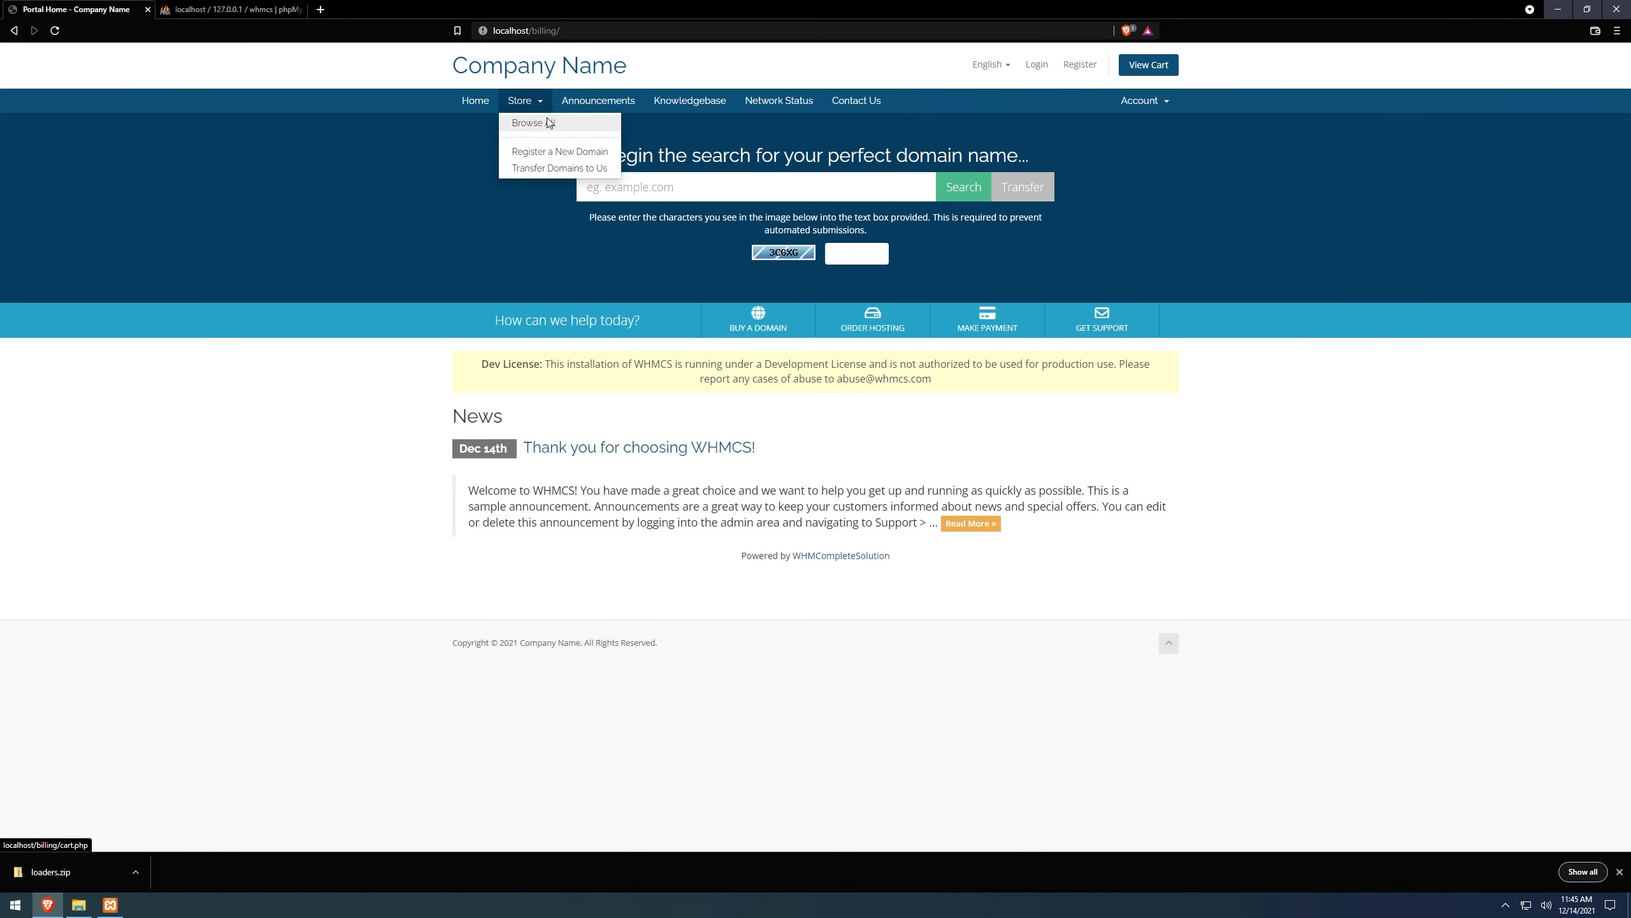
pyautogui.click(523, 123)
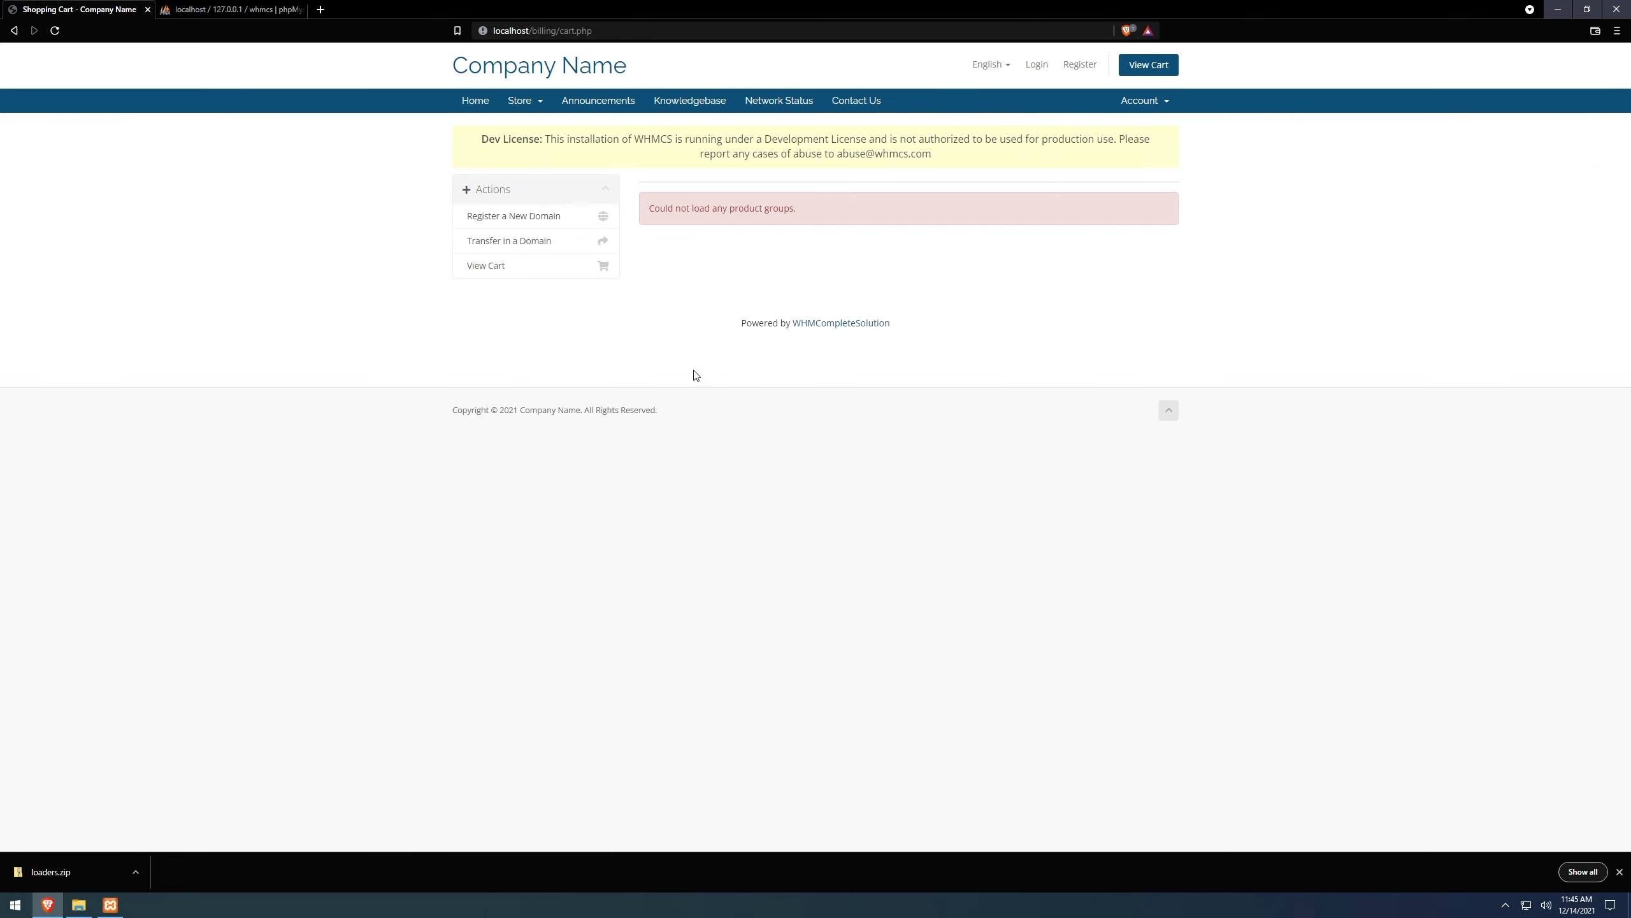
# Read the Dev License notice, check the whmcs database in phpMyAdmin, then return to the cart.
pyautogui.moveTo(933, 157); pyautogui.dragTo(504, 139)
pyautogui.click(371, 192)
pyautogui.moveTo(986, 157); pyautogui.dragTo(339, 179)
pyautogui.click(183, 181)
pyautogui.moveTo(972, 160); pyautogui.dragTo(377, 170)
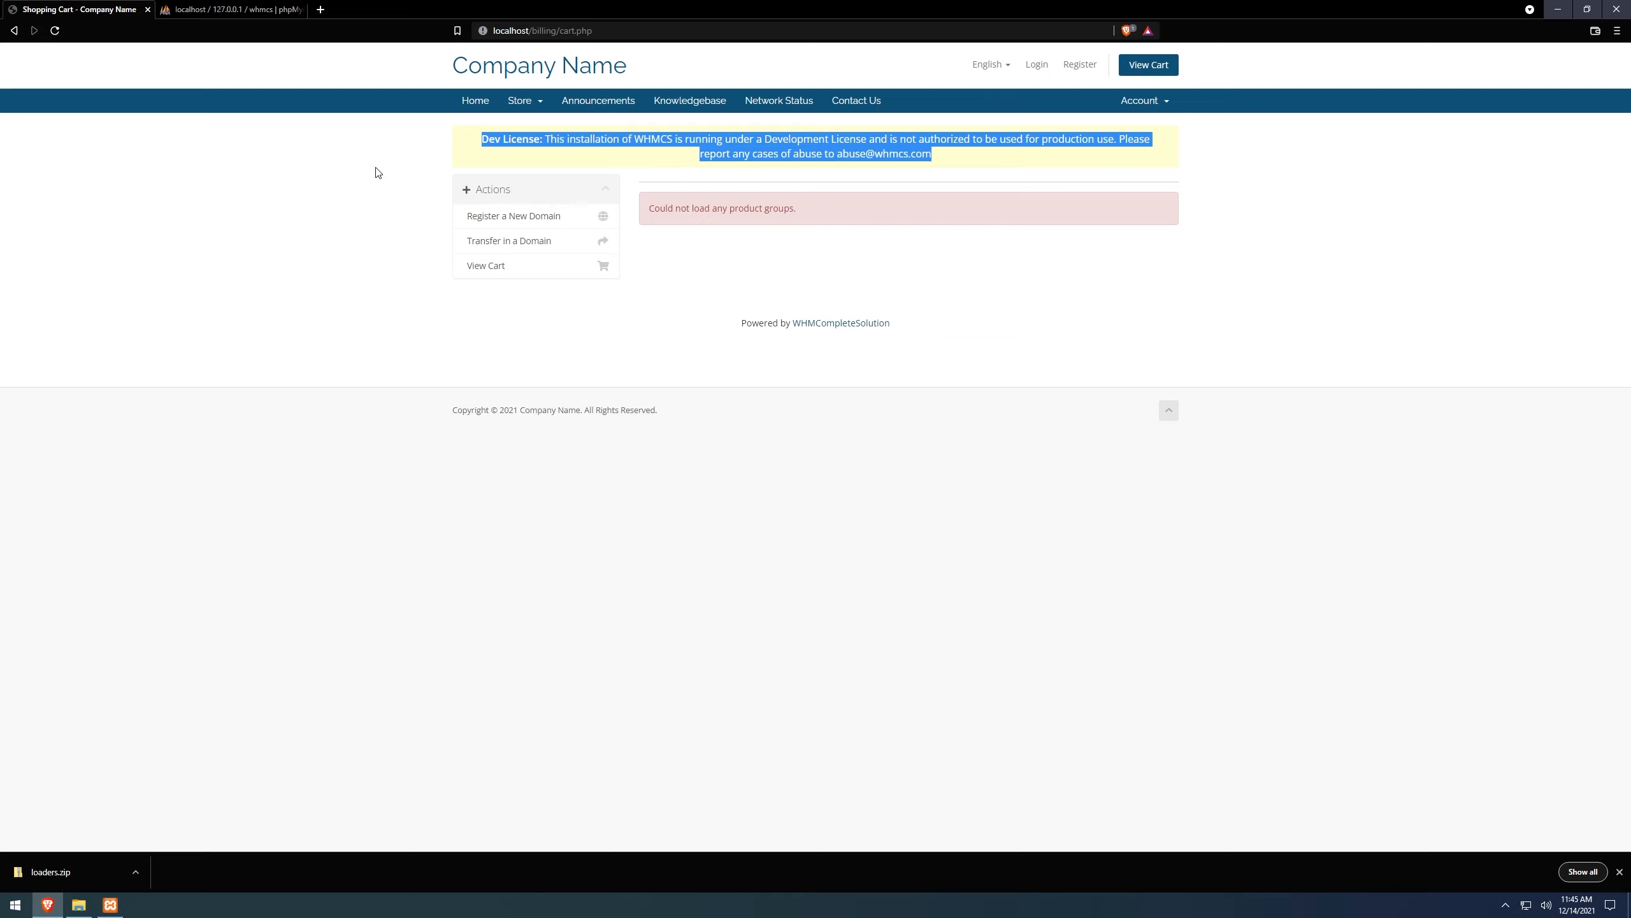
pyautogui.click(378, 172)
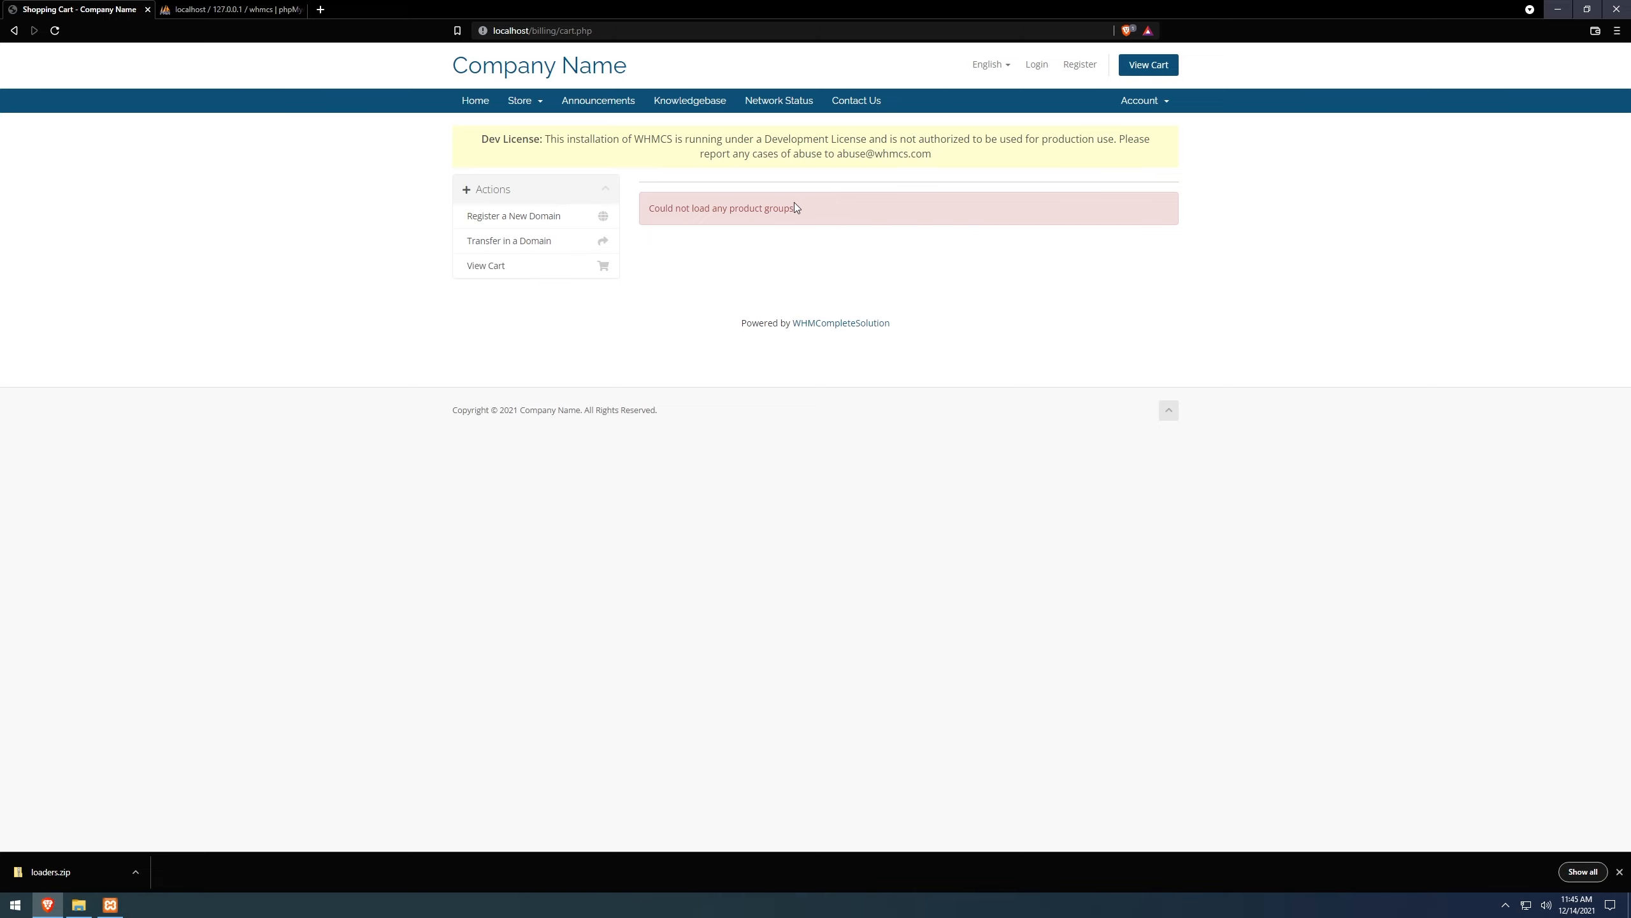
pyautogui.click(232, 9)
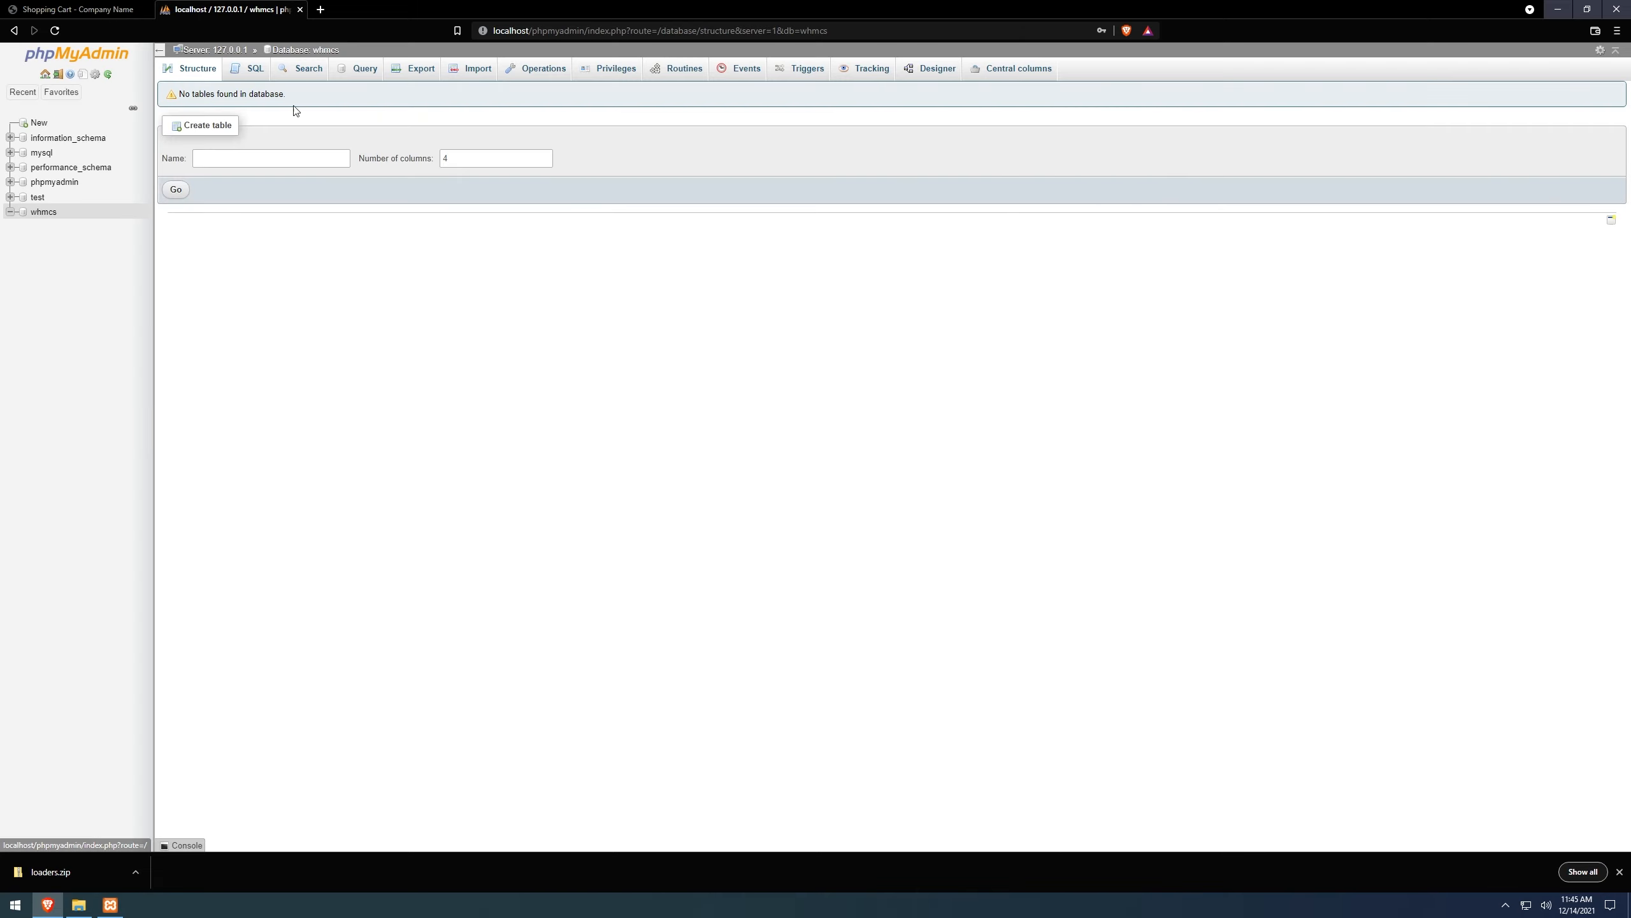
pyautogui.click(27, 7)
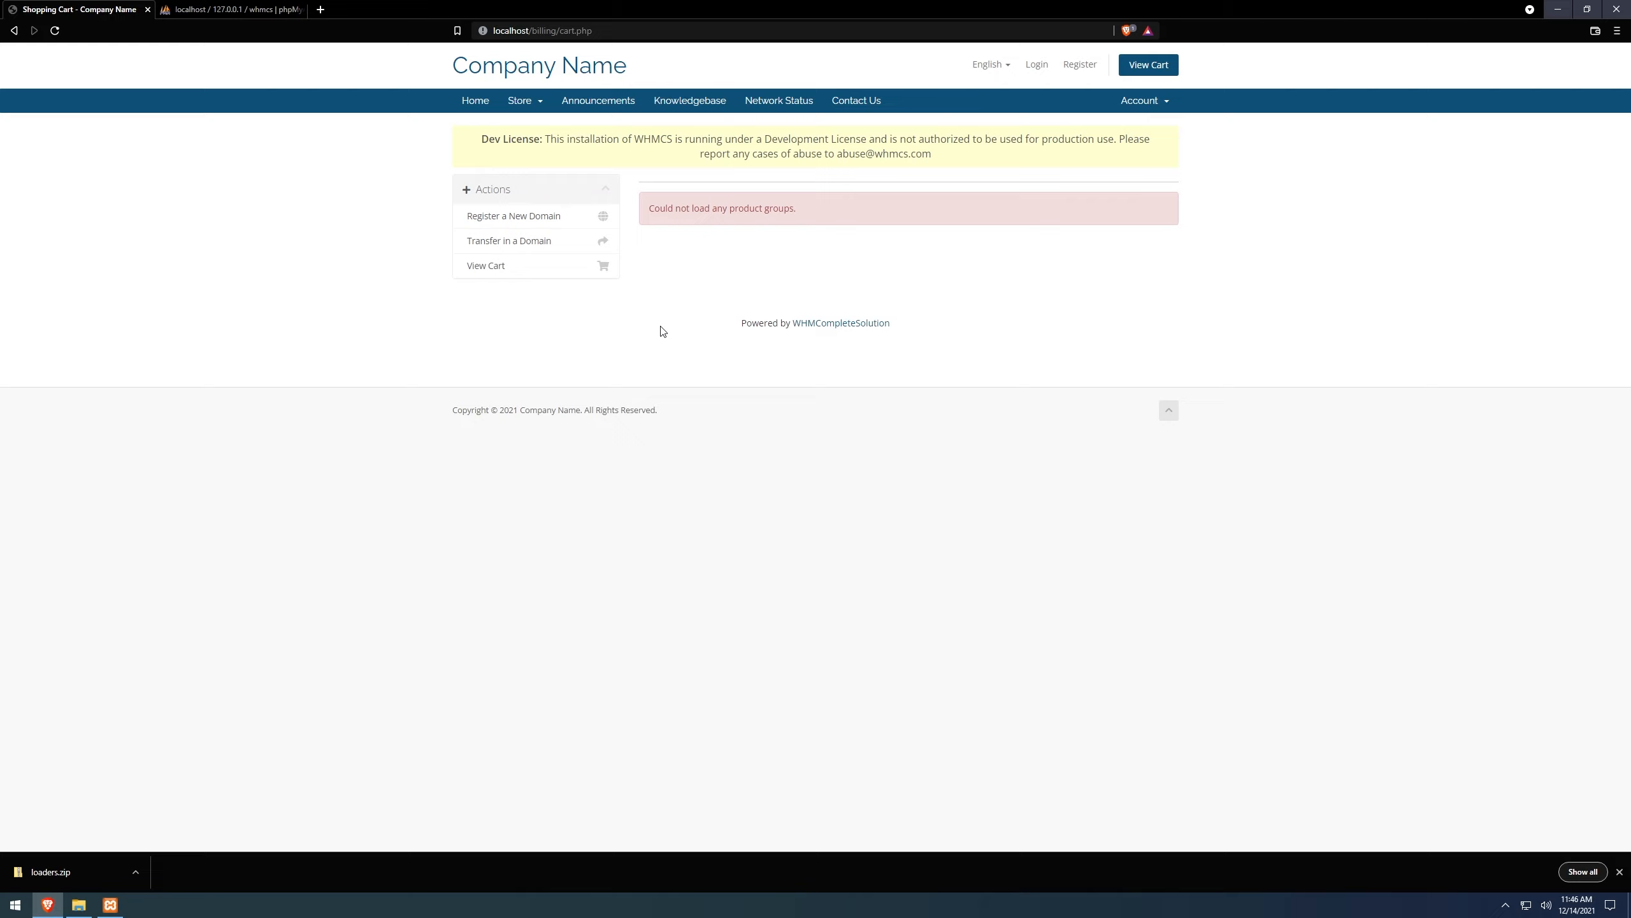